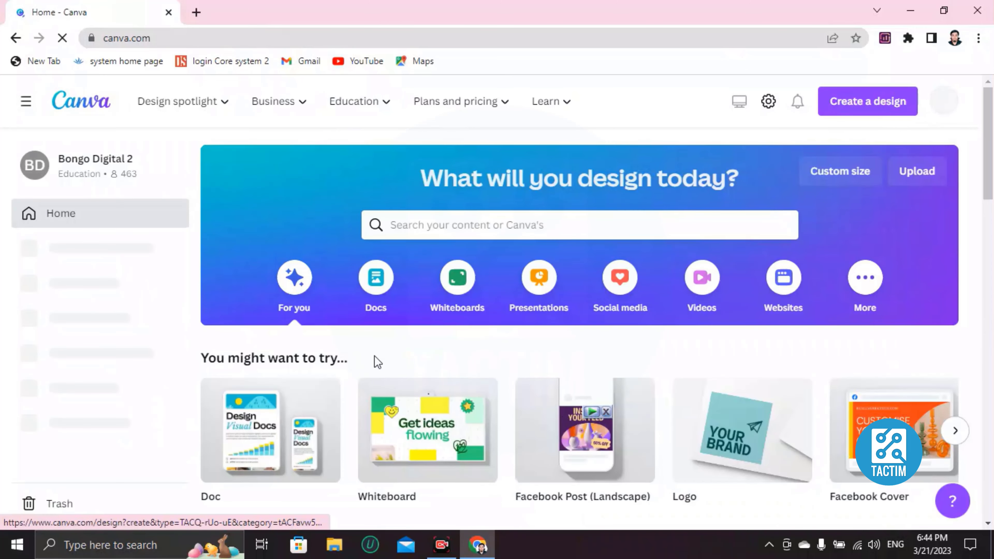
Search the templates for t-shirt print
{"action": "left_click", "coordinate": [491, 226]}
{"action": "type", "text": "t-sh"}
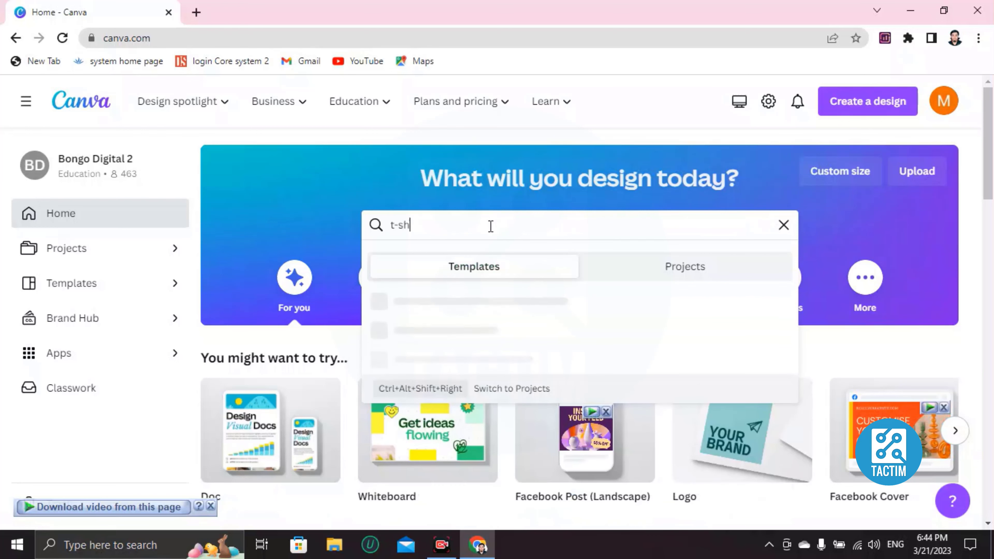
{"action": "type", "text": "irt print"}
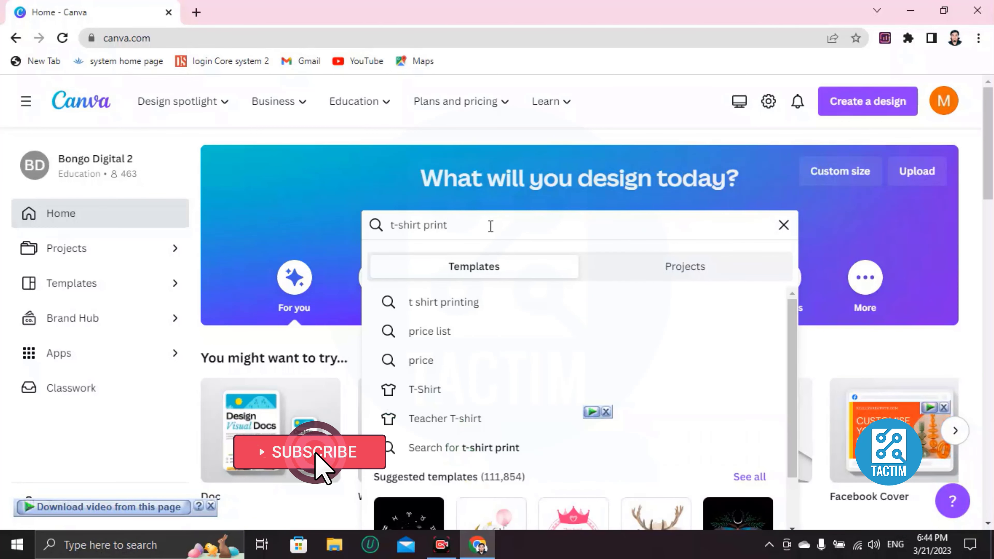
{"action": "key", "text": "Return"}
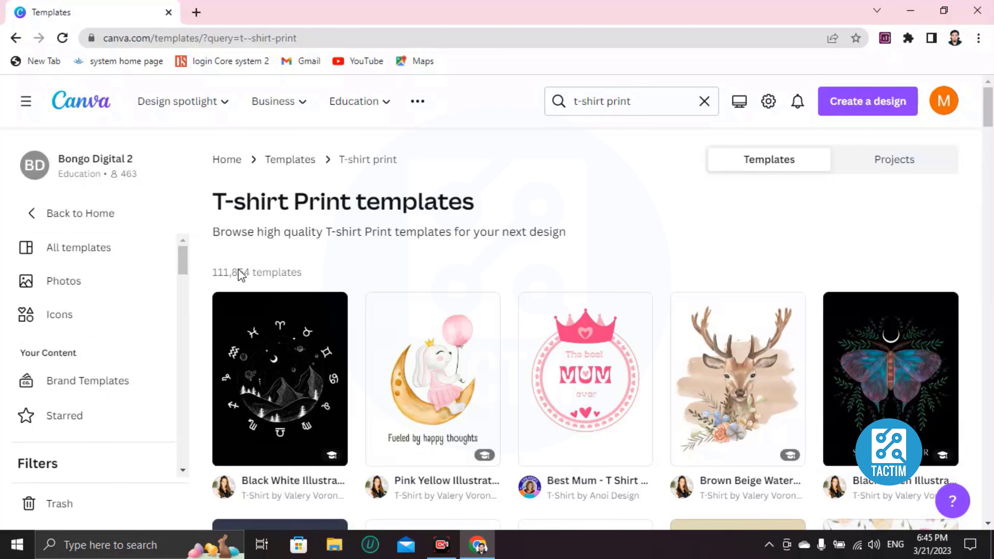
Browse the T-shirt Print template results for a suitable design
{"action": "scroll", "coordinate": [224, 278], "scroll_direction": "down", "scroll_amount": 5}
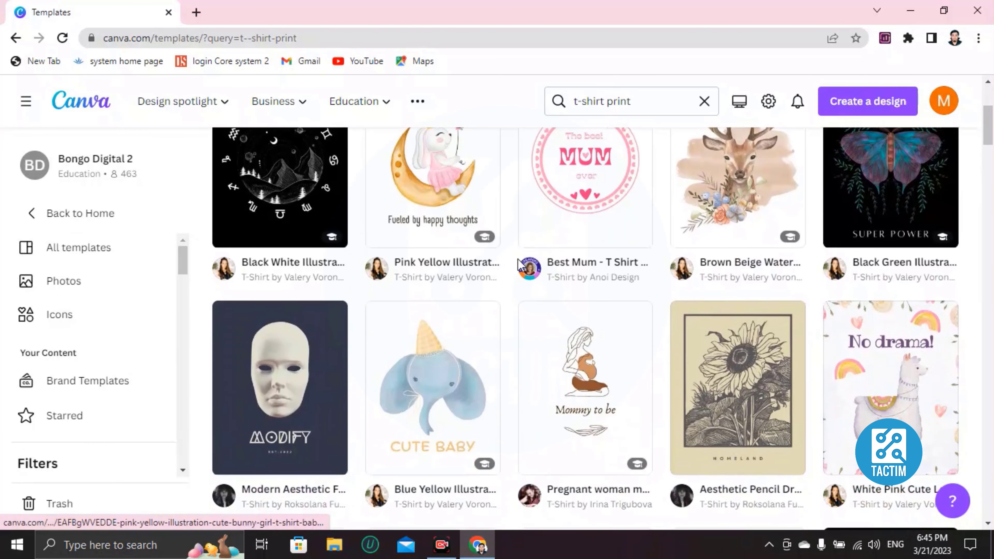
{"action": "scroll", "coordinate": [454, 266], "scroll_direction": "down", "scroll_amount": 15}
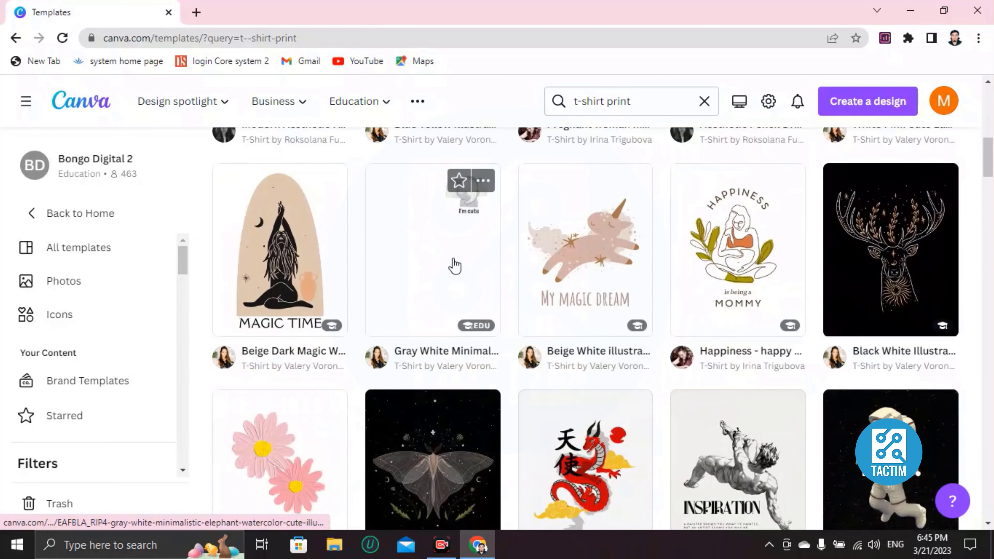
{"action": "scroll", "coordinate": [454, 266], "scroll_direction": "down", "scroll_amount": 14}
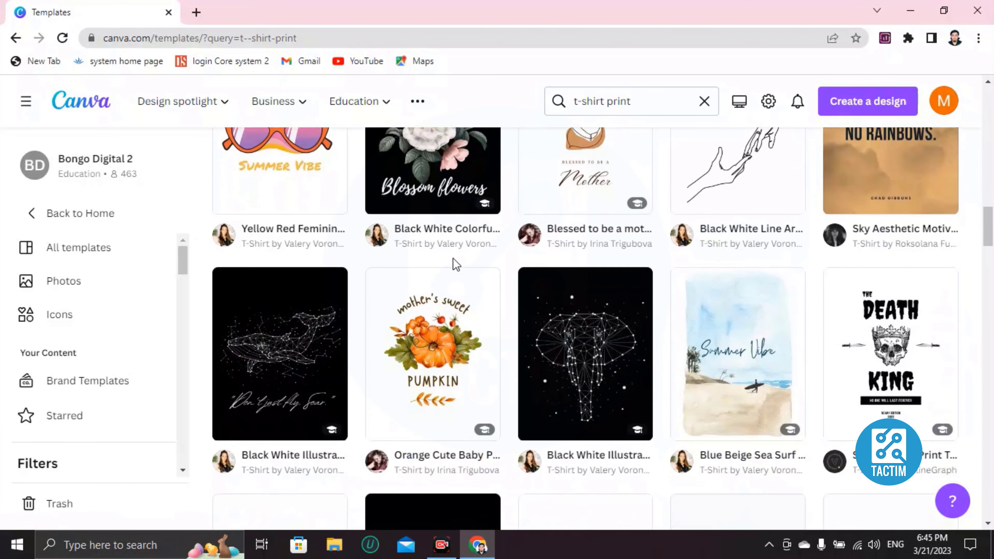
{"action": "scroll", "coordinate": [453, 258], "scroll_direction": "down", "scroll_amount": 5}
{"action": "right_click", "coordinate": [453, 259]}
{"action": "left_click", "coordinate": [399, 270]}
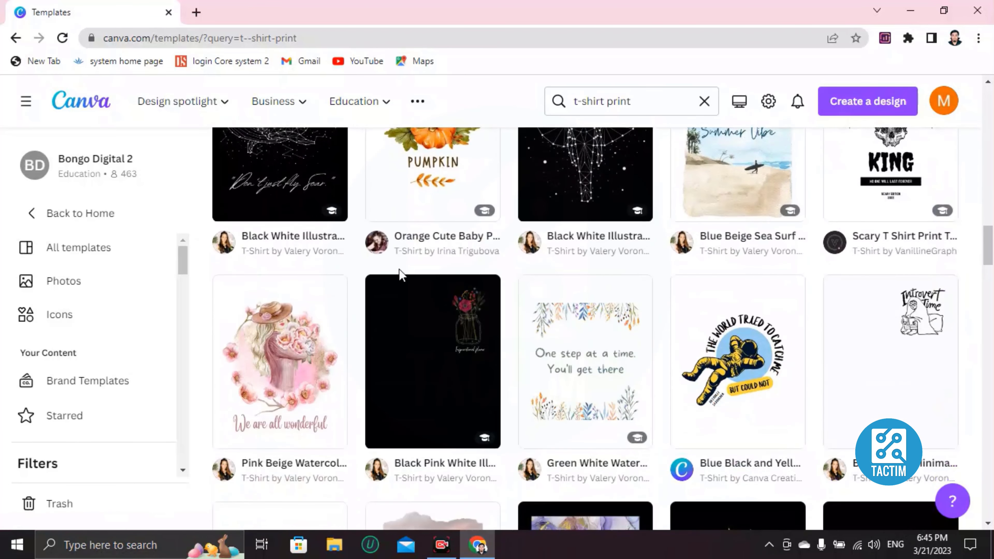
{"action": "scroll", "coordinate": [429, 267], "scroll_direction": "down", "scroll_amount": 9}
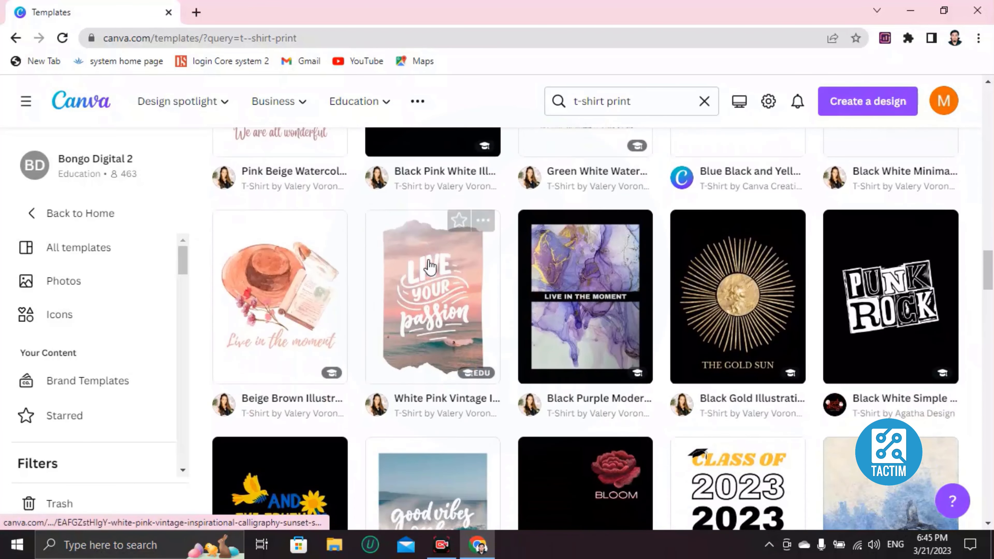
{"action": "scroll", "coordinate": [429, 267], "scroll_direction": "down", "scroll_amount": 5}
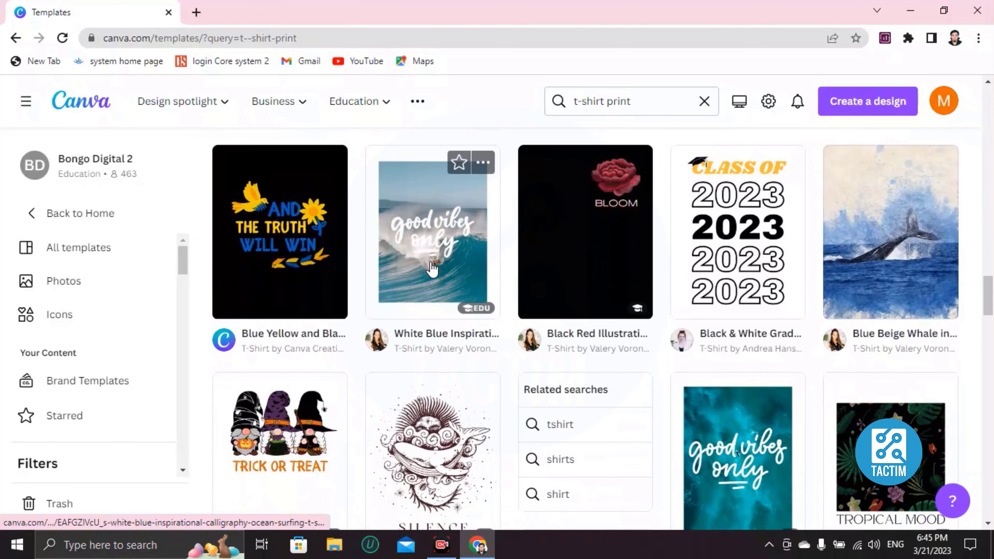
{"action": "scroll", "coordinate": [432, 269], "scroll_direction": "down", "scroll_amount": 2}
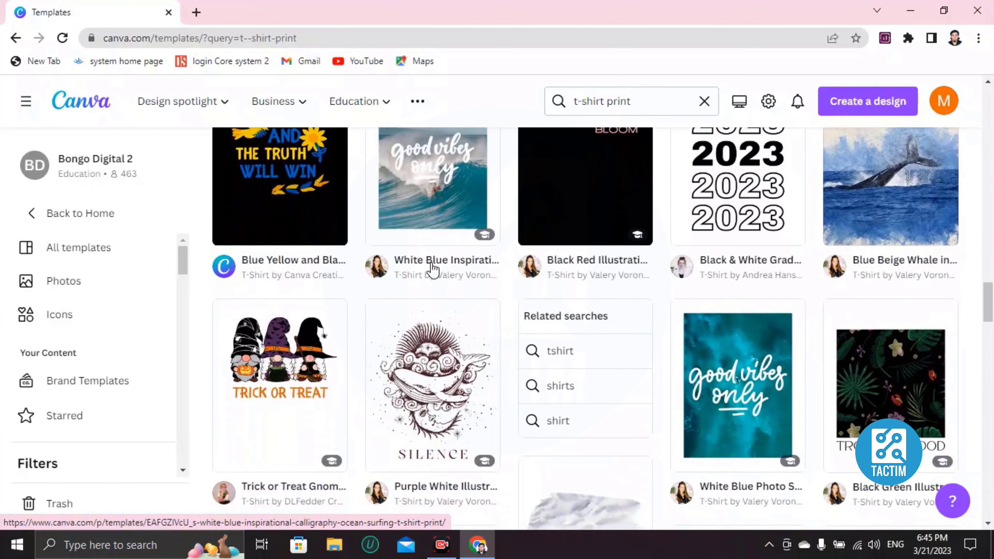
{"action": "scroll", "coordinate": [432, 270], "scroll_direction": "up", "scroll_amount": 2}
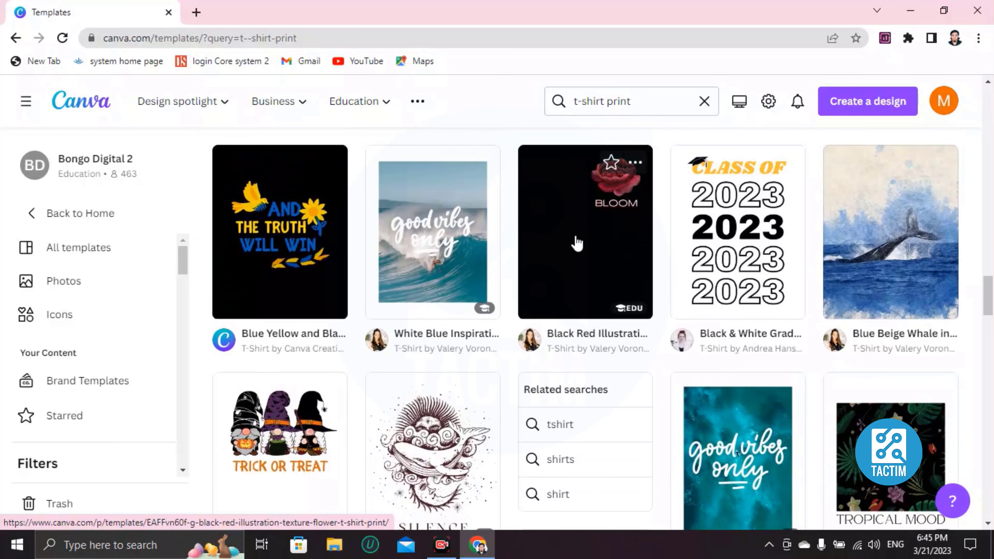
Open the Black Red Illustration Texture Flower T-Shirt Print template and start customizing it
{"action": "left_click", "coordinate": [565, 258]}
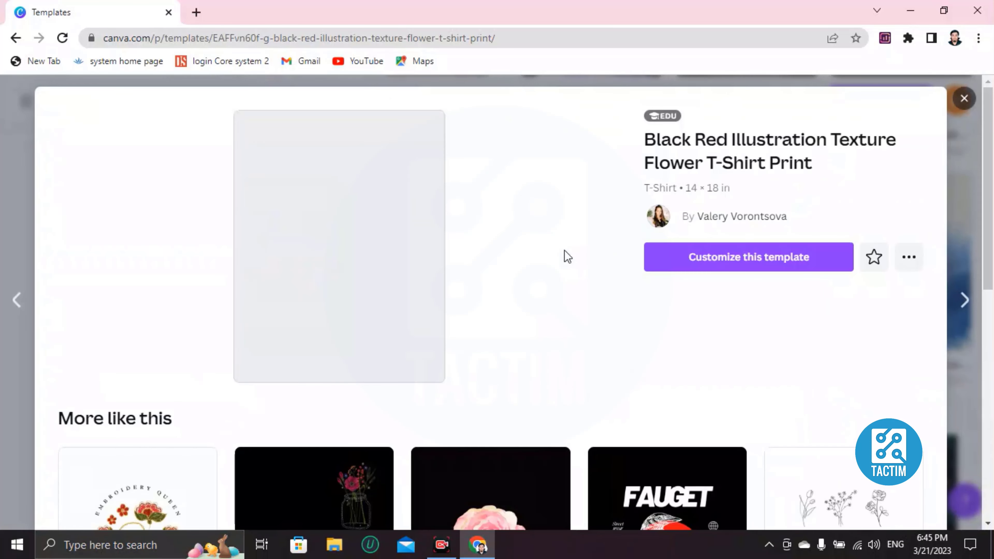
{"action": "left_click", "coordinate": [763, 261]}
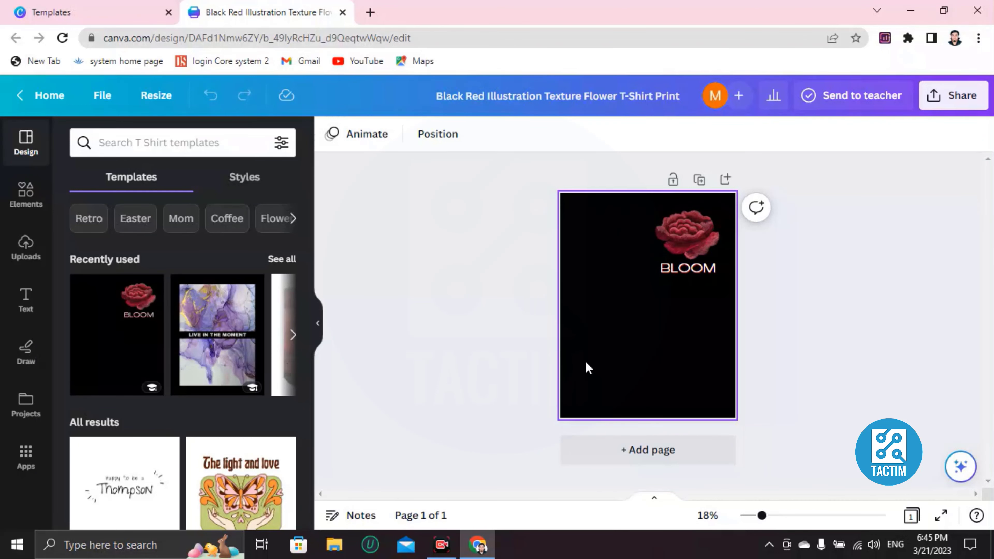
{"action": "scroll", "coordinate": [586, 361], "scroll_direction": "up", "scroll_amount": 2}
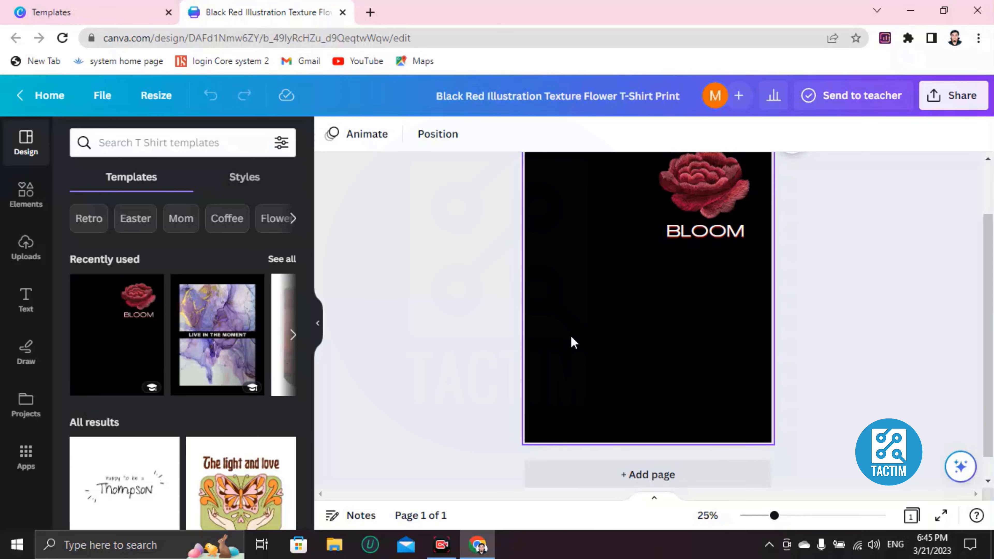
{"action": "scroll", "coordinate": [571, 337], "scroll_direction": "down", "scroll_amount": 1}
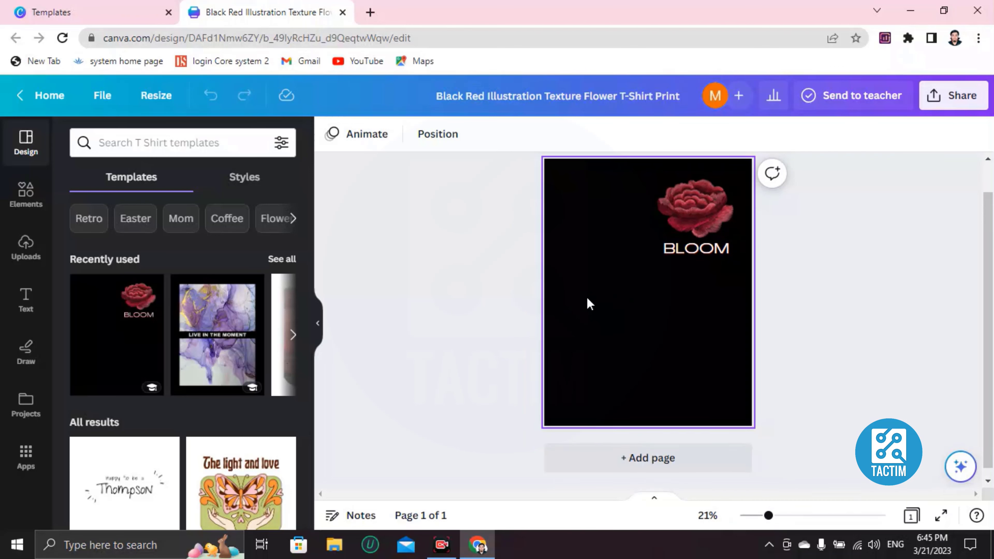
Replace the BLOOM heading text with ROSE
{"action": "double_click", "coordinate": [670, 252]}
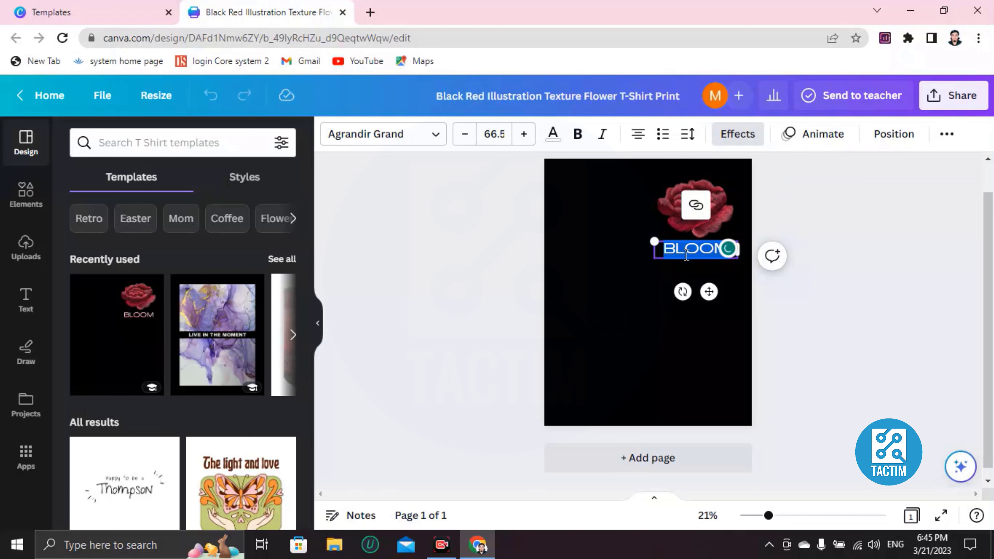
{"action": "key", "text": "BackSpace"}
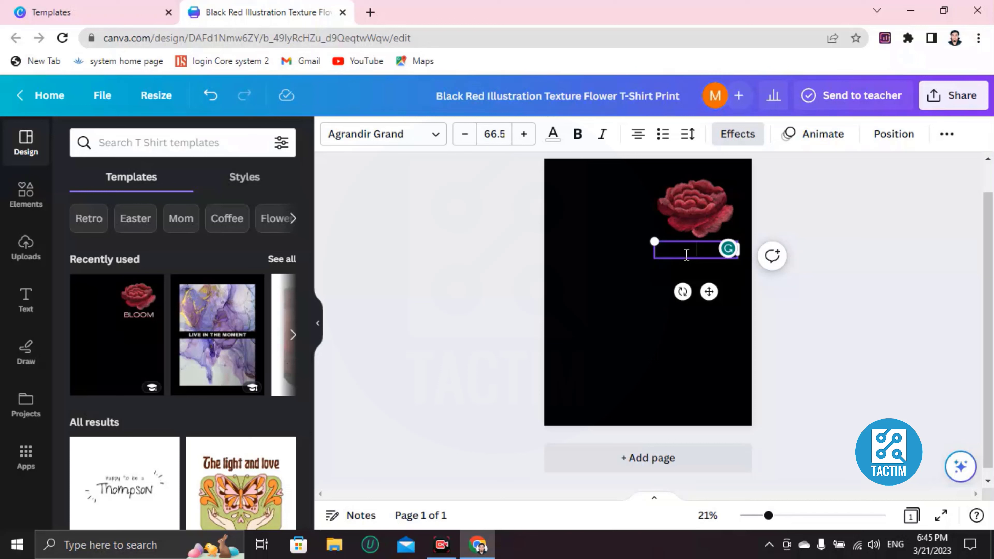
{"action": "type", "text": "ROSE"}
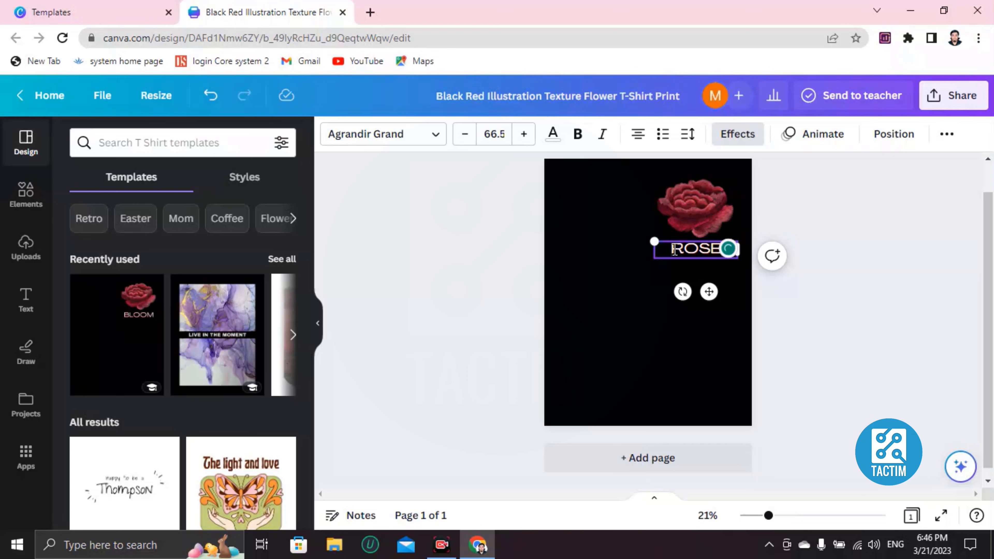
Change the ROSE text colour to light red
{"action": "double_click", "coordinate": [685, 251]}
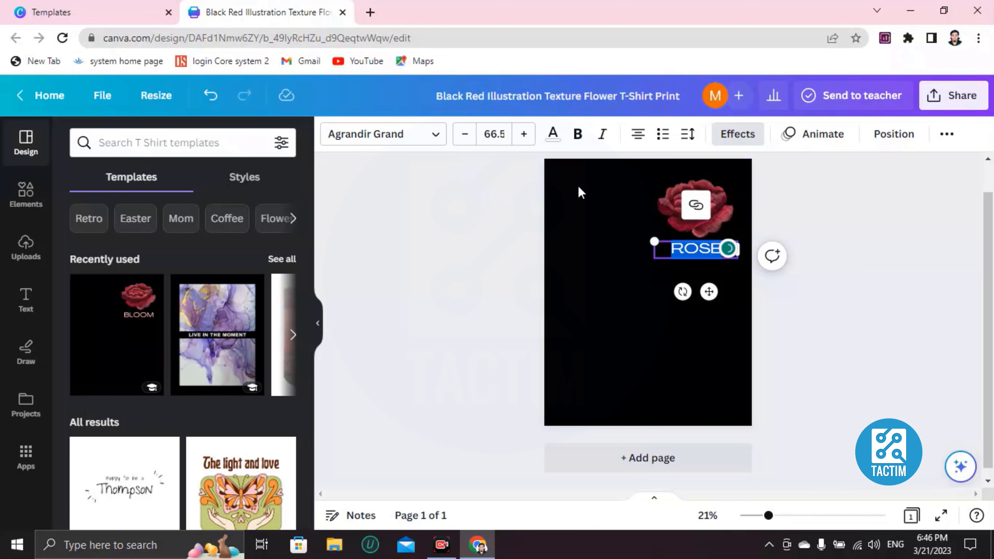
{"action": "left_click", "coordinate": [559, 141]}
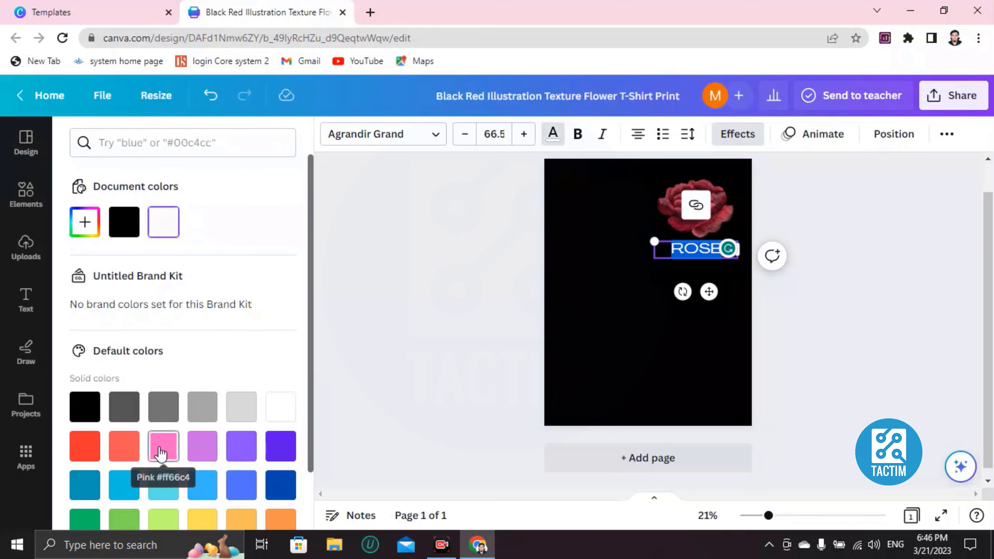
{"action": "left_click", "coordinate": [113, 454]}
{"action": "left_click", "coordinate": [595, 288]}
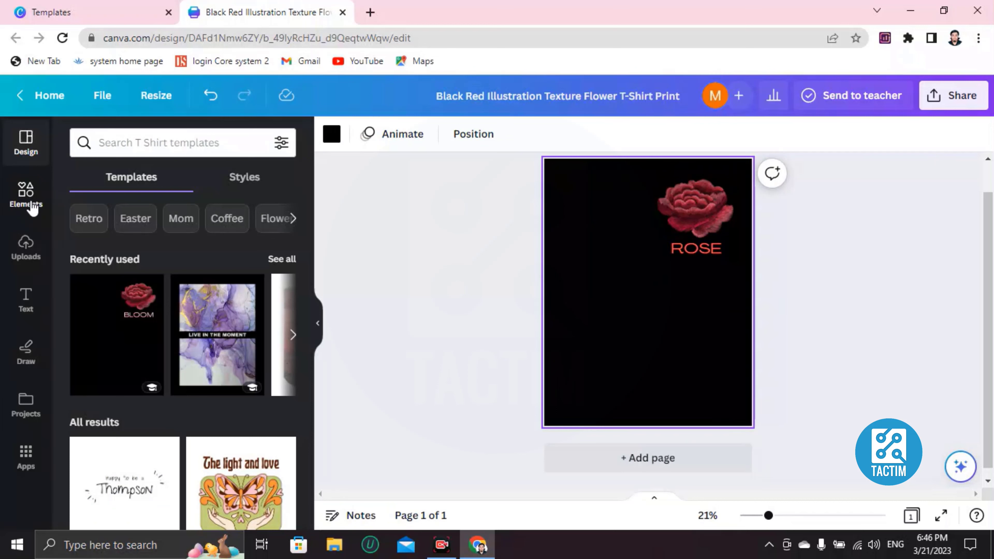
Search the elements library for girl shadow graphics
{"action": "left_click", "coordinate": [26, 194]}
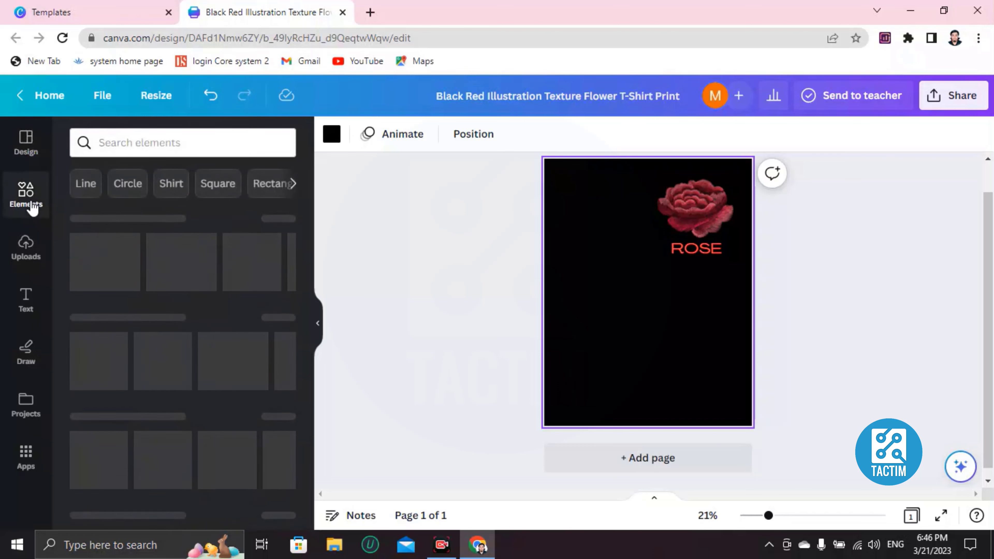
{"action": "left_click", "coordinate": [122, 141]}
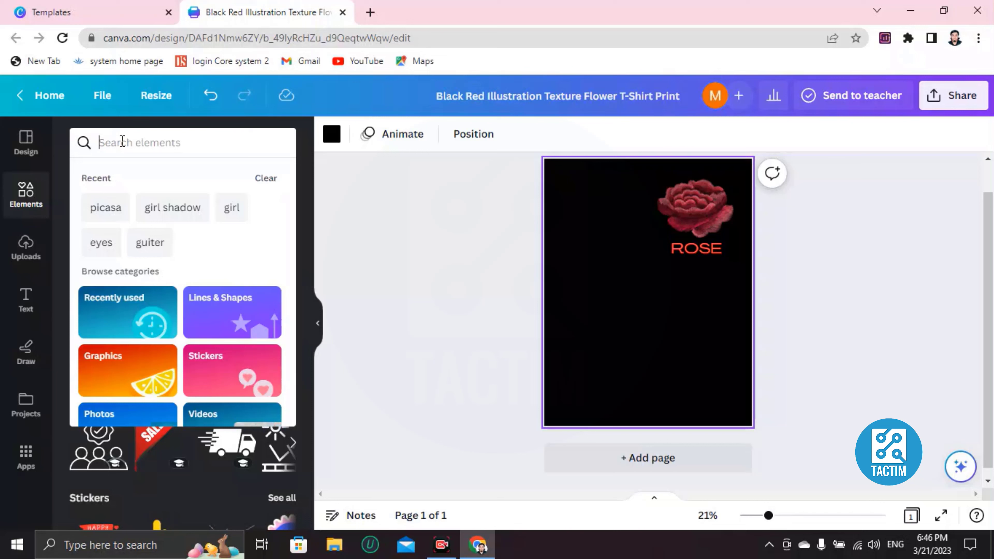
{"action": "type", "text": "GIR"}
{"action": "key", "text": "BackSpace"}
{"action": "key", "text": "BackSpace"}
{"action": "key", "text": "BackSpace"}
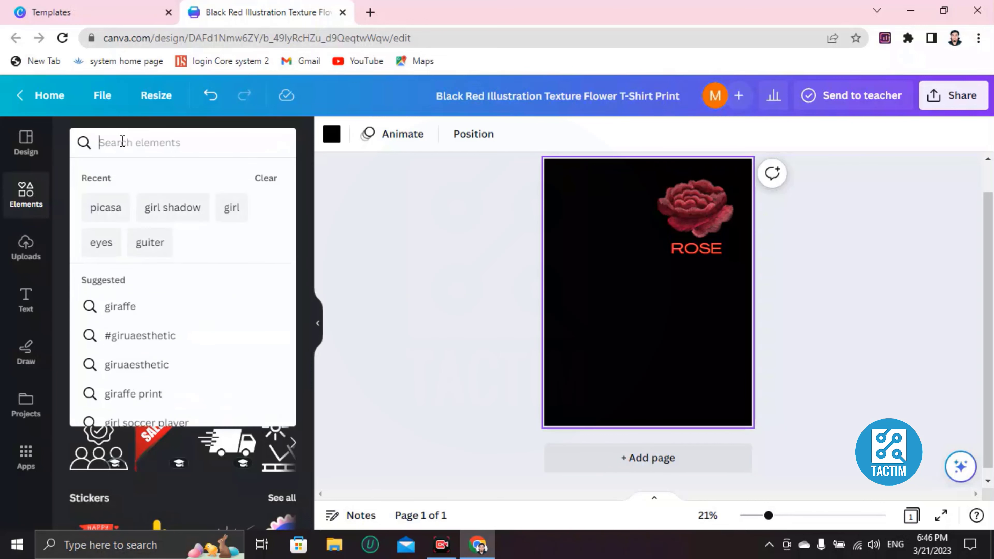
{"action": "type", "text": "girl"}
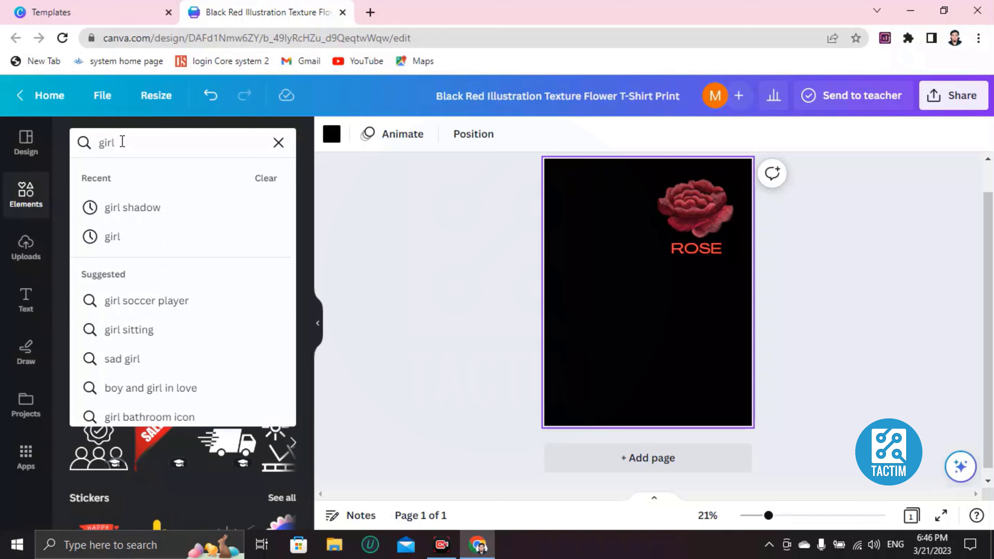
{"action": "left_click", "coordinate": [137, 239]}
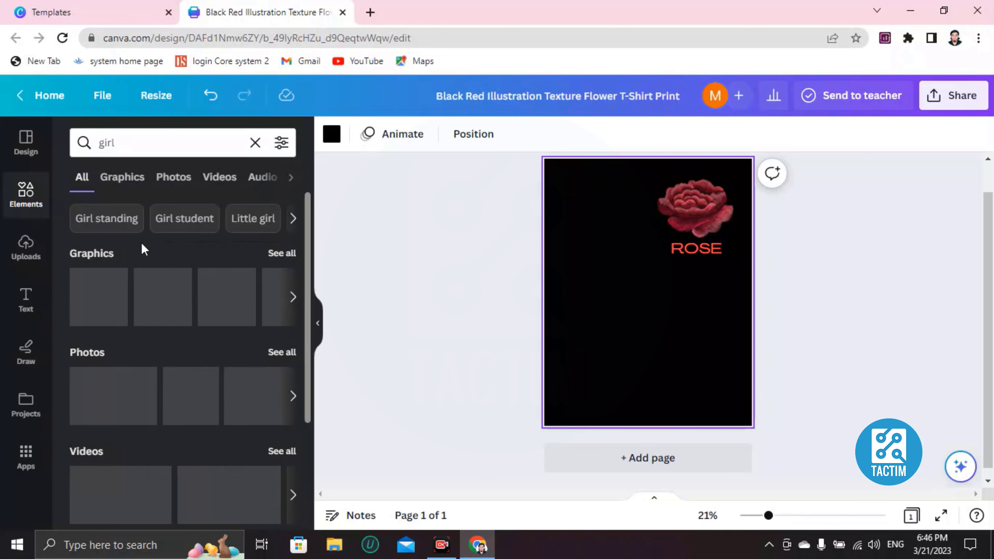
{"action": "left_click", "coordinate": [292, 298]}
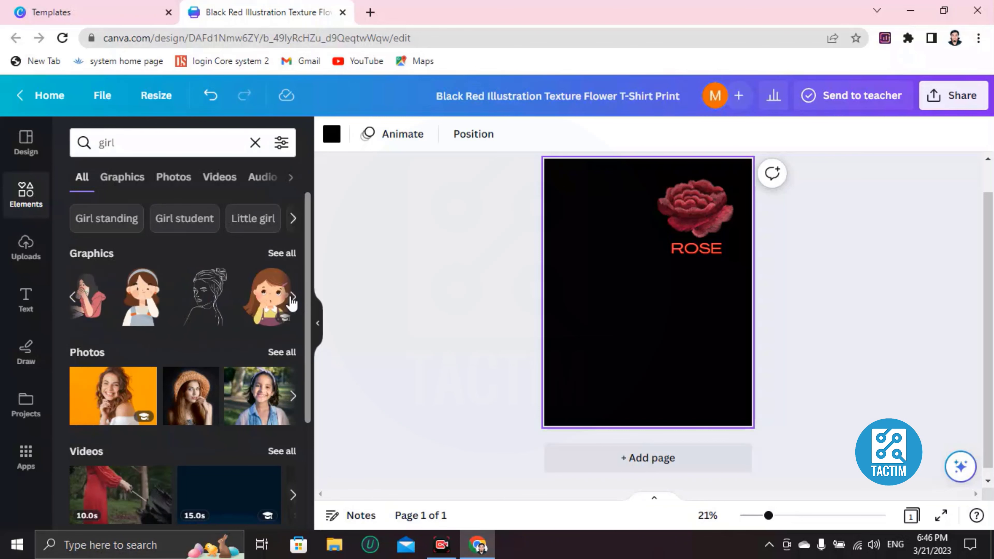
{"action": "left_click", "coordinate": [292, 299]}
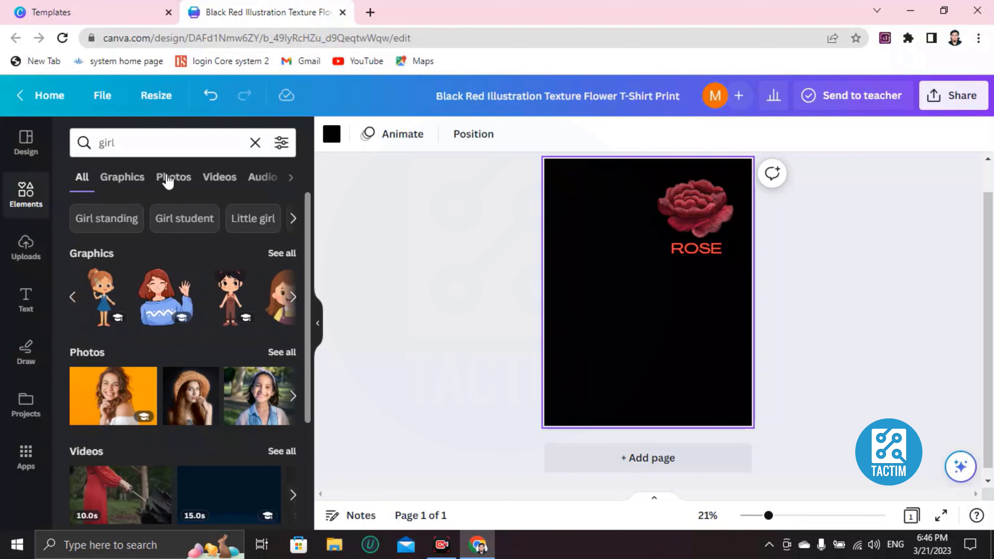
{"action": "left_click", "coordinate": [164, 154]}
{"action": "type", "text": "sbado"}
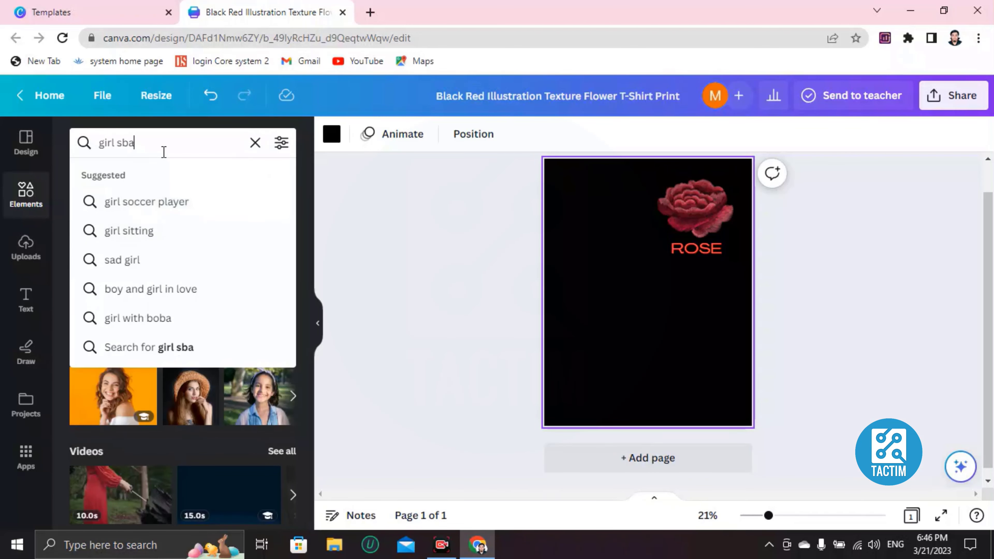
{"action": "key", "text": "BackSpace"}
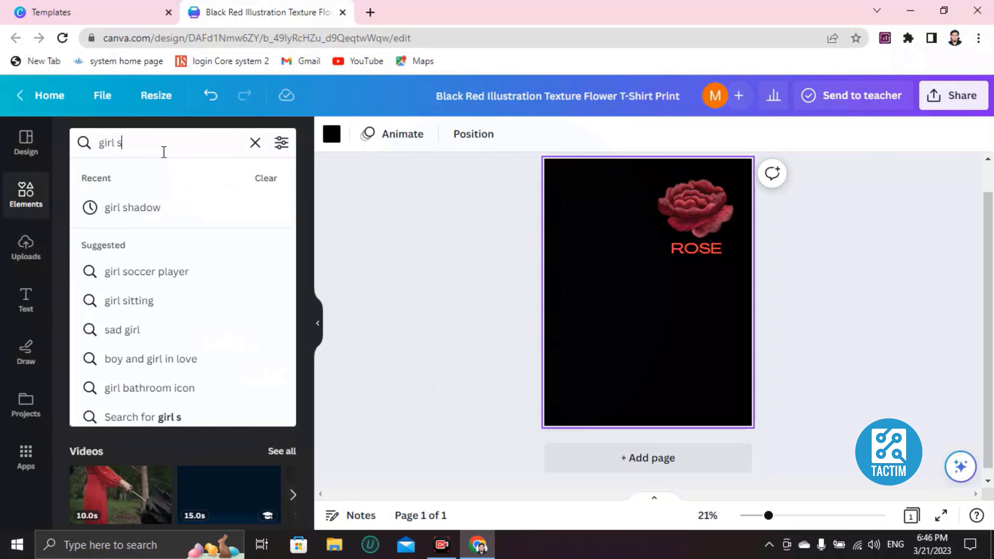
{"action": "type", "text": "hadow"}
{"action": "key", "text": "Return"}
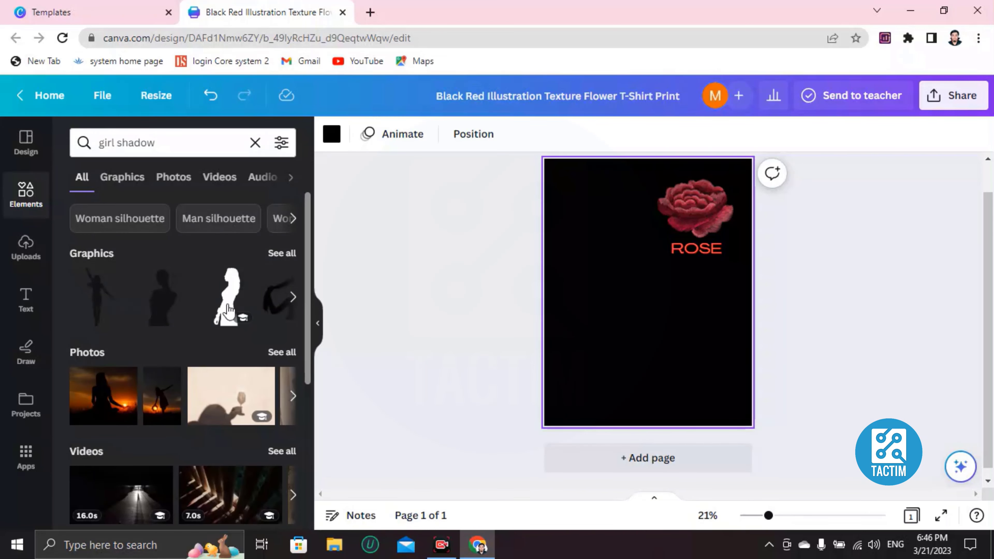
Place a girl shadow graphic on the page and delete it again
{"action": "left_click", "coordinate": [156, 310]}
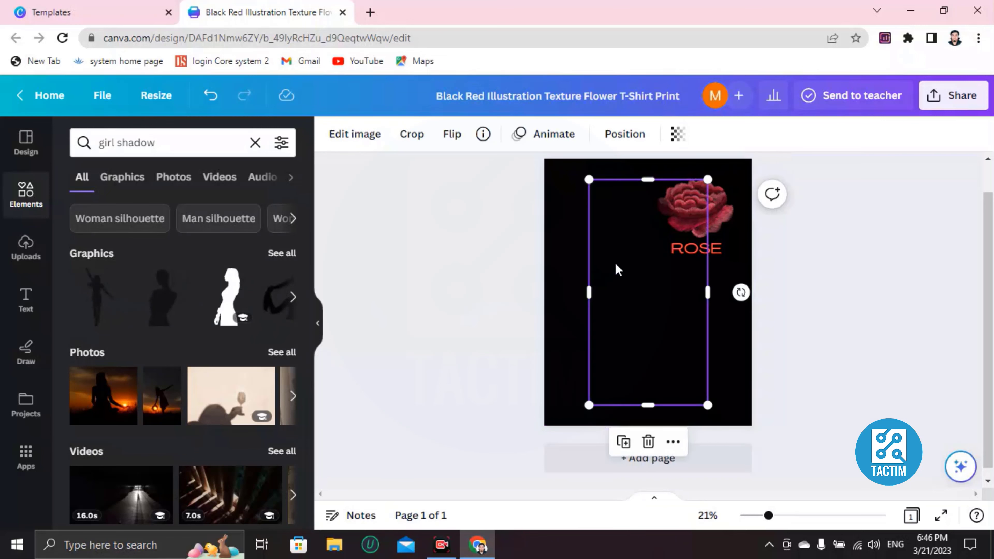
{"action": "left_click_drag", "start_coordinate": [617, 269], "coordinate": [599, 256]}
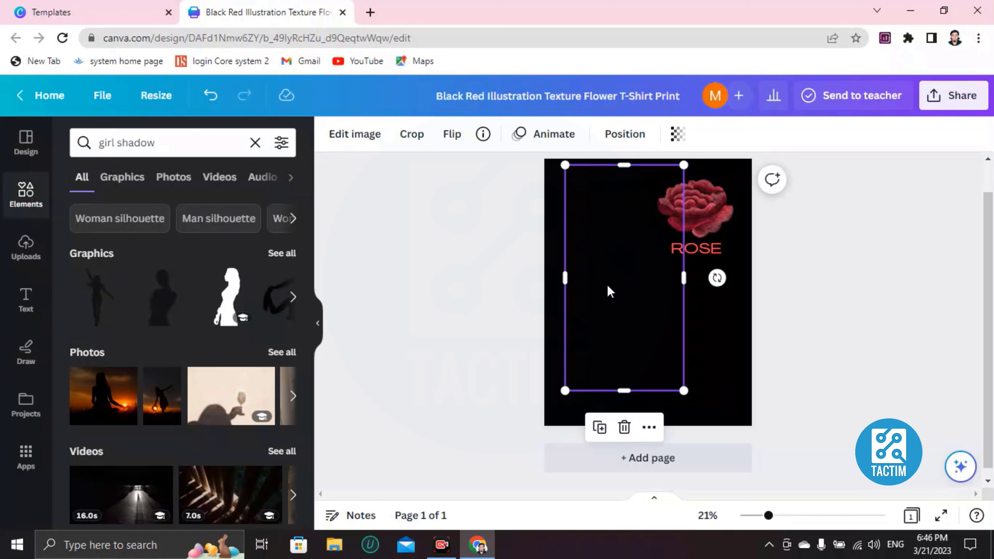
{"action": "left_click_drag", "start_coordinate": [608, 286], "coordinate": [599, 285]}
{"action": "key", "text": "Delete"}
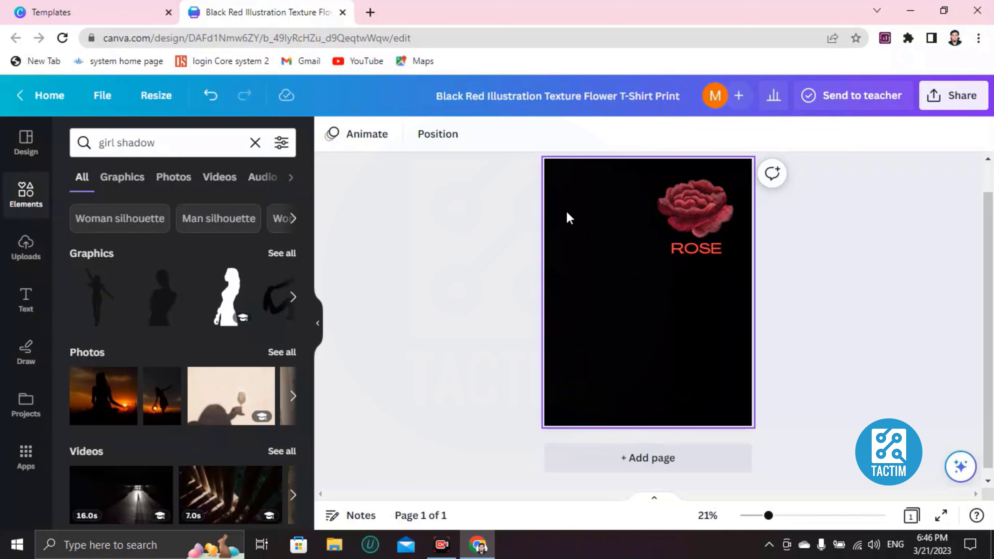
Set the page background colour to the black-to-gold gradient
{"action": "left_click", "coordinate": [569, 218]}
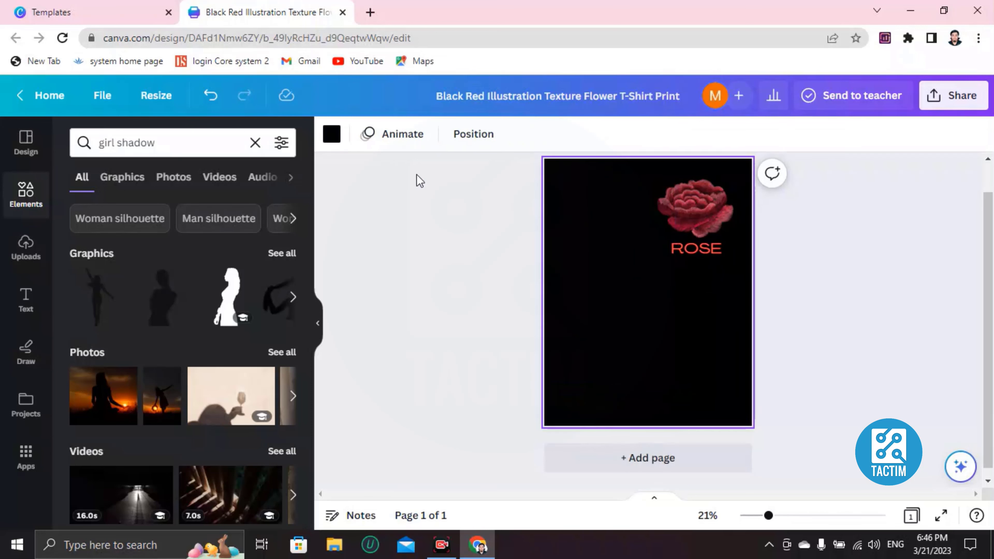
{"action": "left_click", "coordinate": [332, 136]}
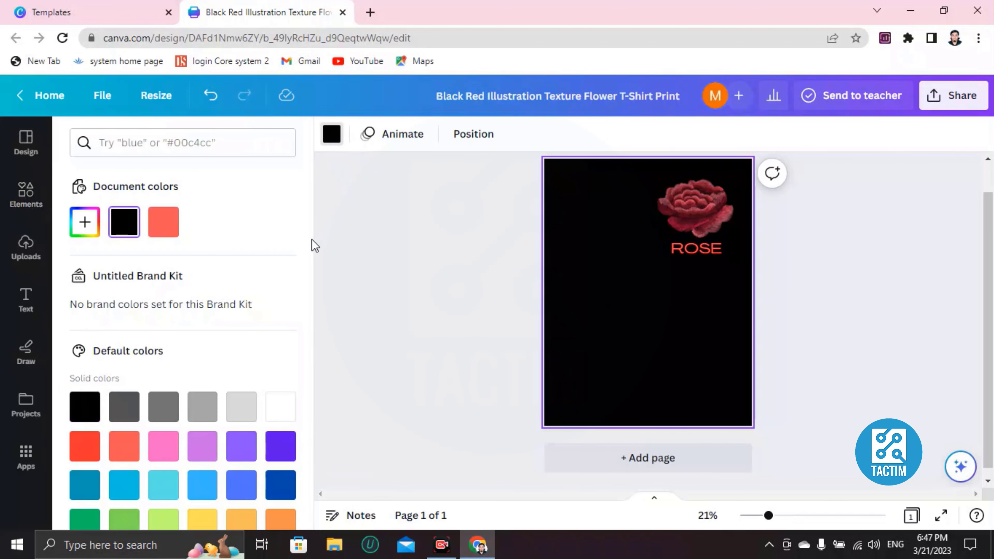
{"action": "scroll", "coordinate": [178, 317], "scroll_direction": "down", "scroll_amount": 3}
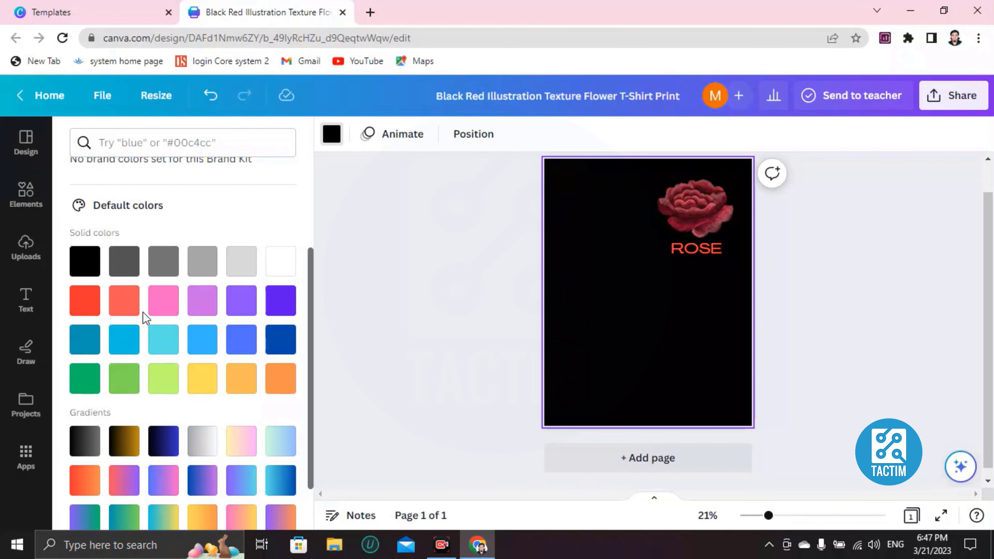
{"action": "left_click", "coordinate": [164, 308]}
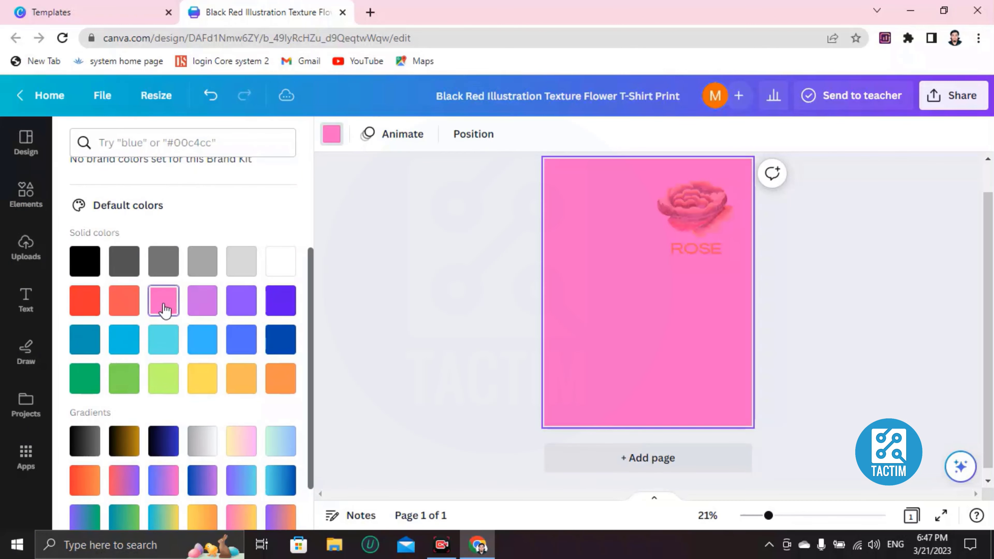
{"action": "left_click", "coordinate": [122, 315]}
{"action": "left_click", "coordinate": [88, 313]}
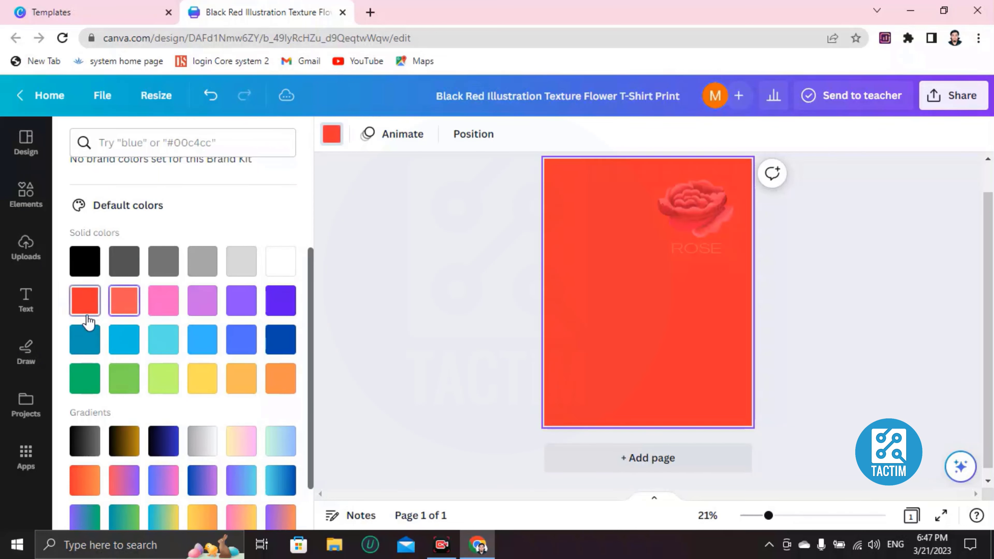
{"action": "left_click", "coordinate": [203, 309]}
{"action": "scroll", "coordinate": [204, 309], "scroll_direction": "down", "scroll_amount": 2}
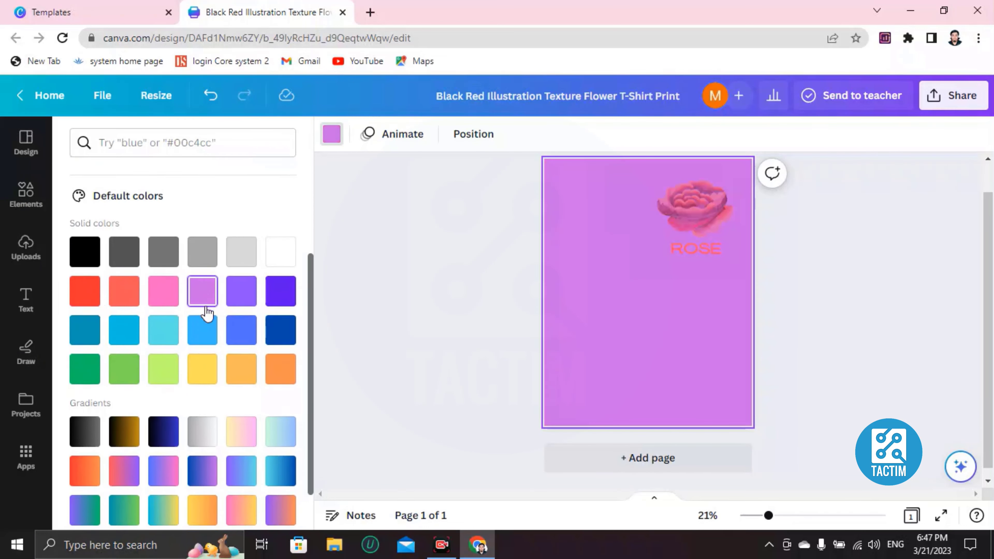
{"action": "left_click", "coordinate": [124, 378]}
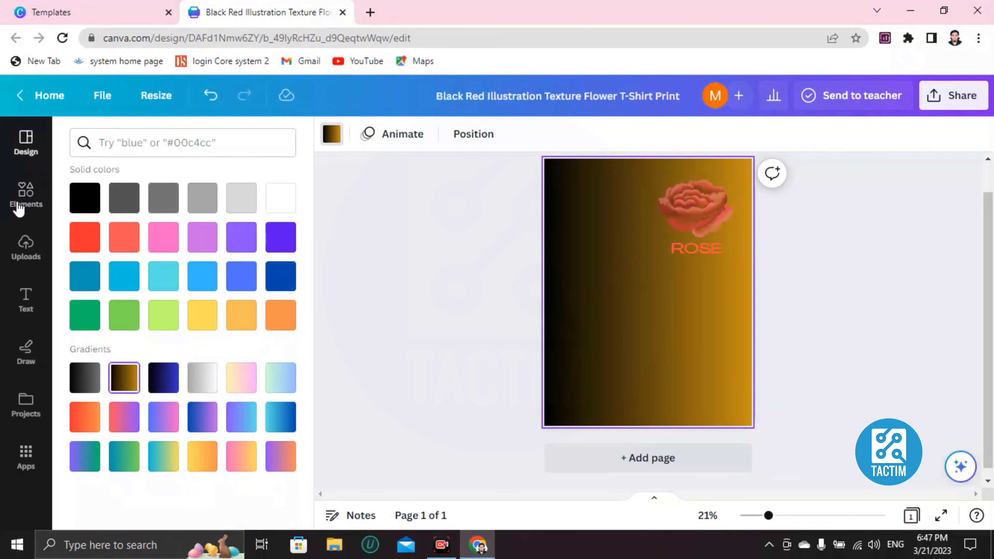
Add a girl shadow silhouette graphic from the recent girl shadow search to the page
{"action": "left_click", "coordinate": [24, 194]}
{"action": "left_click", "coordinate": [170, 145]}
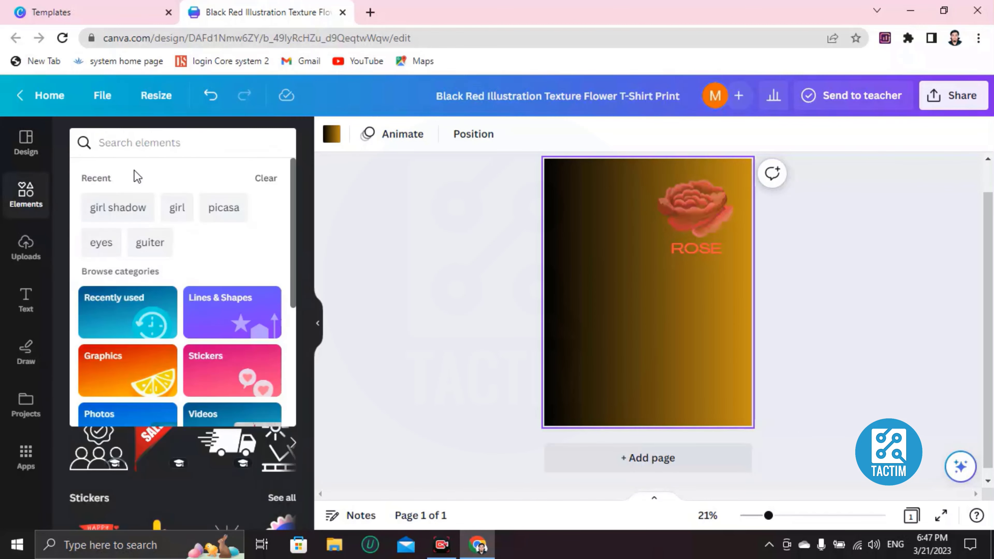
{"action": "left_click", "coordinate": [135, 213]}
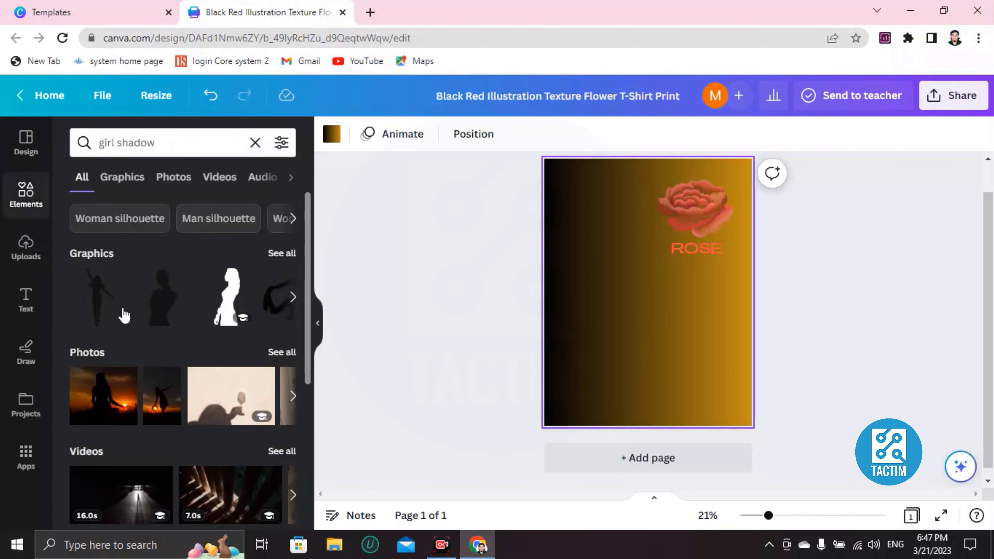
{"action": "left_click", "coordinate": [293, 298]}
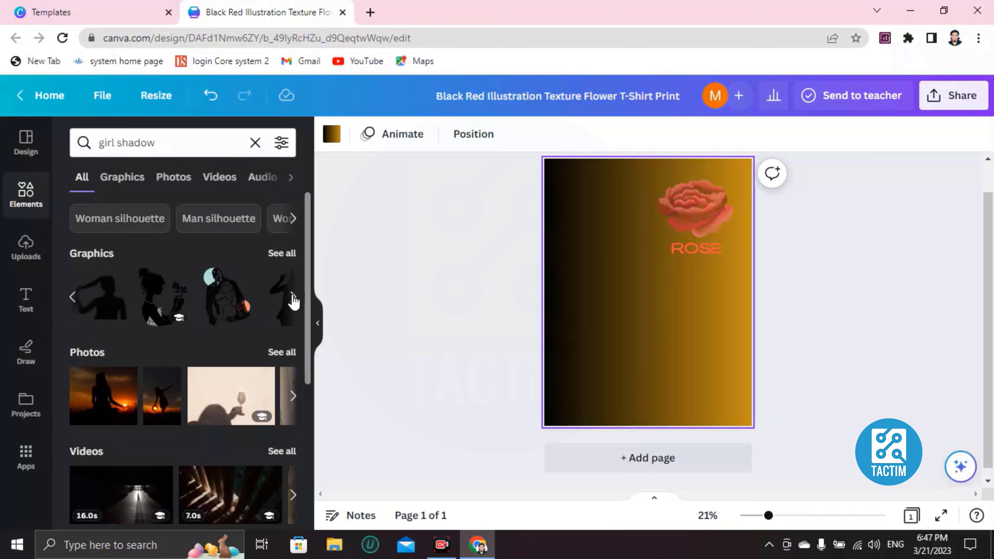
{"action": "left_click", "coordinate": [78, 300]}
{"action": "left_click", "coordinate": [156, 309]}
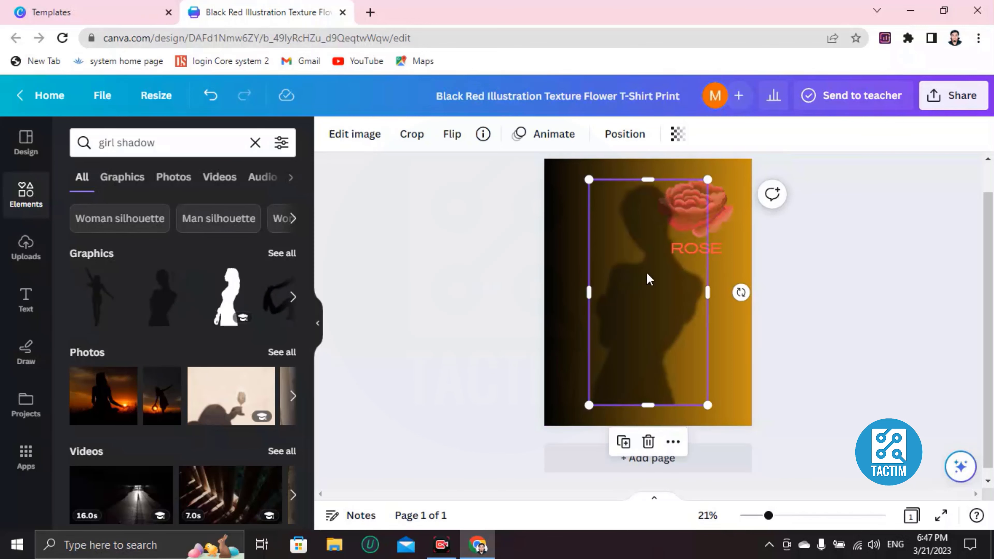
Shrink the shadow graphic and move it to the upper left beside the rose
{"action": "left_click_drag", "start_coordinate": [647, 280], "coordinate": [635, 258]}
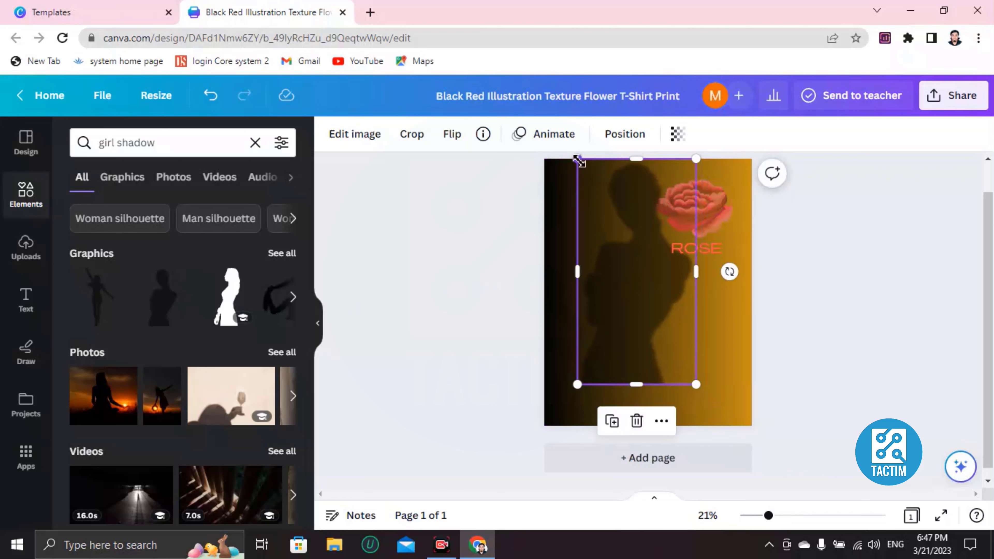
{"action": "left_click_drag", "start_coordinate": [578, 160], "coordinate": [609, 220]}
{"action": "left_click_drag", "start_coordinate": [650, 304], "coordinate": [621, 240]}
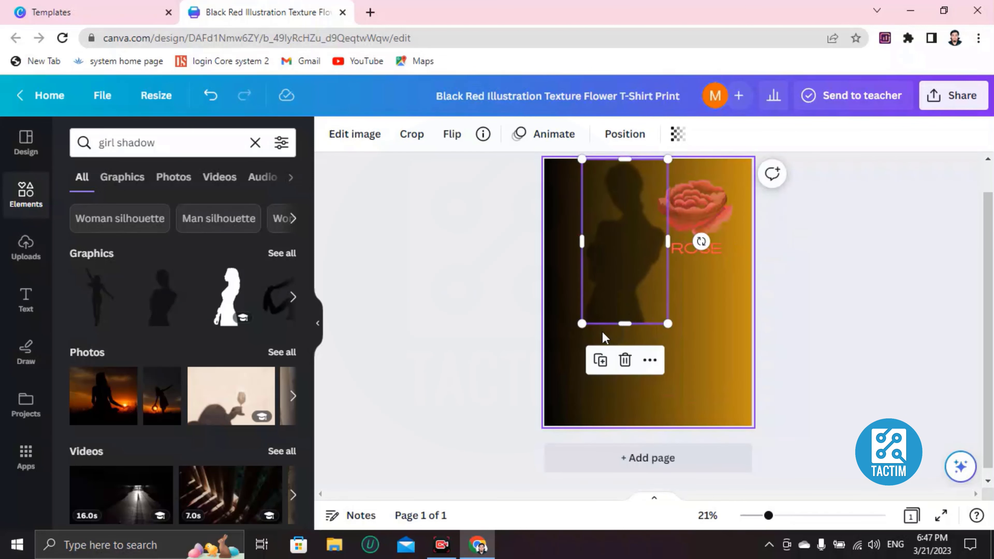
{"action": "left_click_drag", "start_coordinate": [586, 324], "coordinate": [602, 285]}
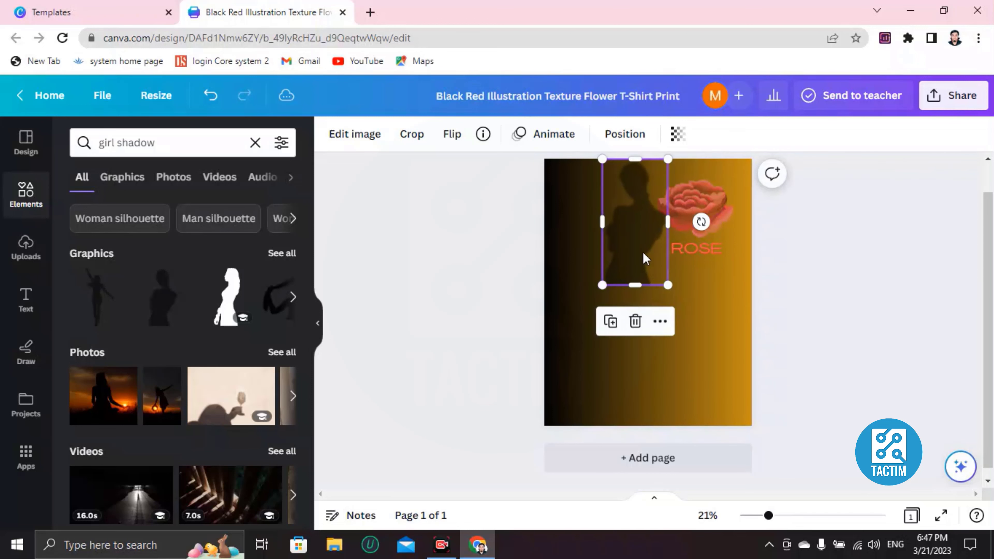
{"action": "mouse_move", "coordinate": [646, 259]}
{"action": "left_mouse_down"}
{"action": "mouse_move", "coordinate": [633, 277]}
{"action": "mouse_move", "coordinate": [632, 266]}
{"action": "left_mouse_up"}
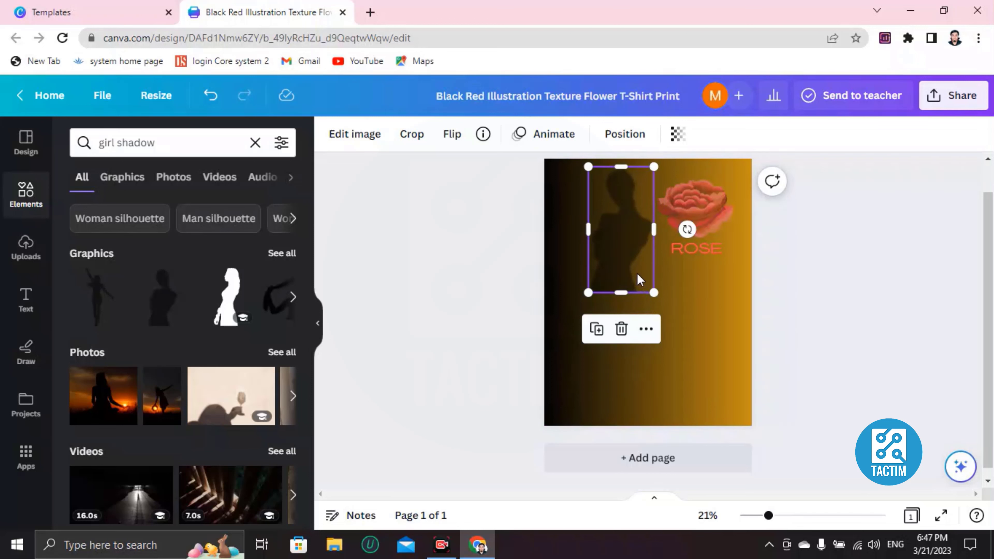
{"action": "left_click", "coordinate": [628, 363]}
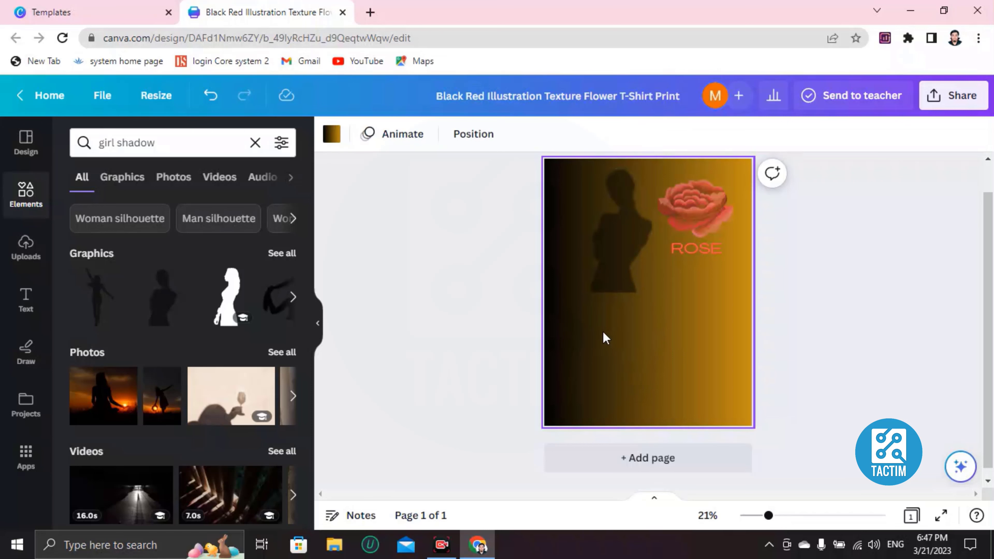
Add a default heading text box to the page
{"action": "left_click", "coordinate": [28, 313]}
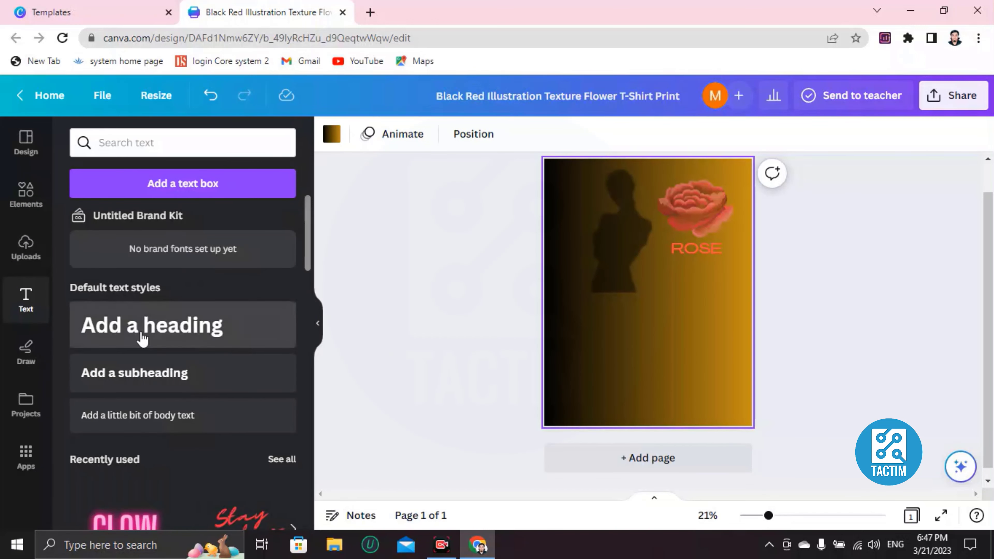
{"action": "scroll", "coordinate": [157, 352], "scroll_direction": "down", "scroll_amount": 9}
{"action": "scroll", "coordinate": [172, 372], "scroll_direction": "up", "scroll_amount": 4}
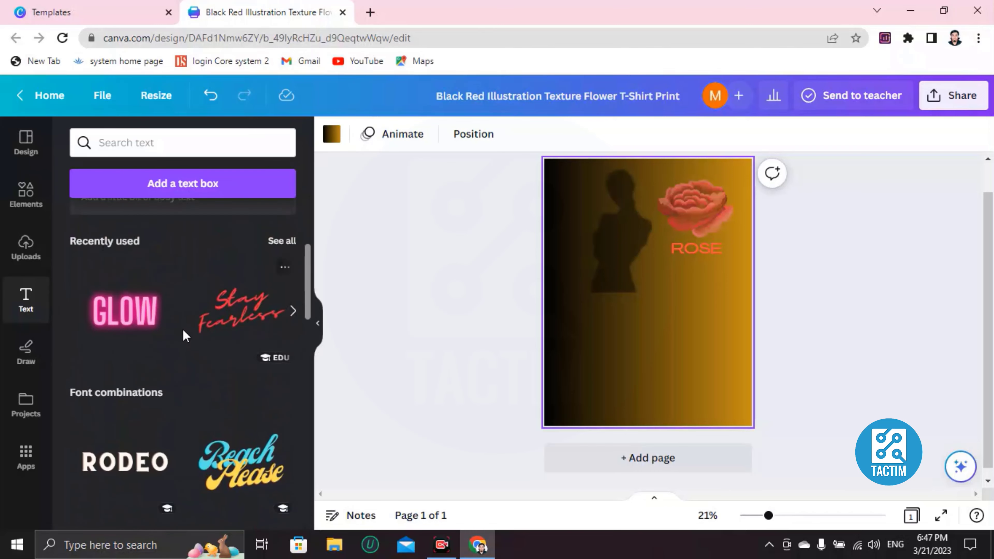
{"action": "scroll", "coordinate": [182, 329], "scroll_direction": "down", "scroll_amount": 2}
{"action": "scroll", "coordinate": [181, 328], "scroll_direction": "up", "scroll_amount": 6}
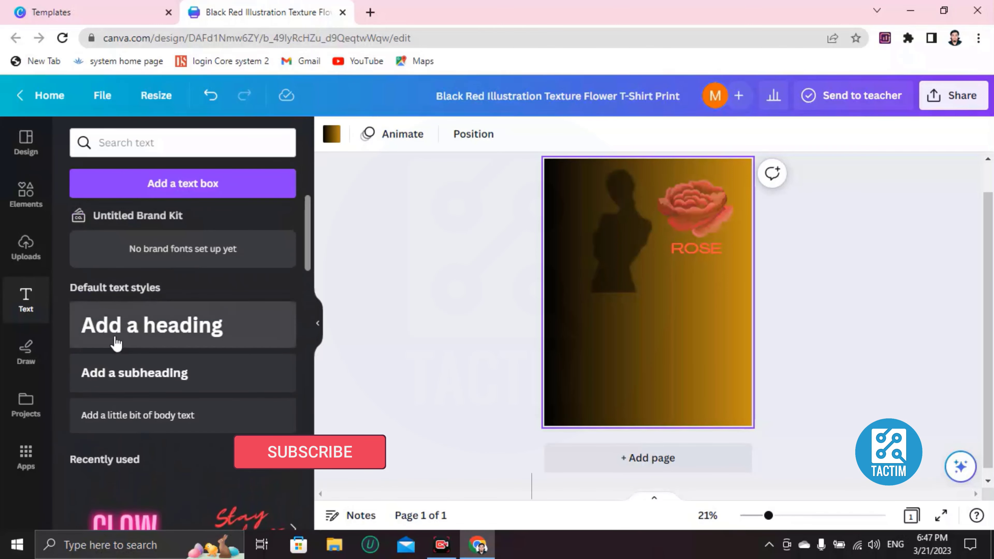
{"action": "left_click", "coordinate": [204, 347]}
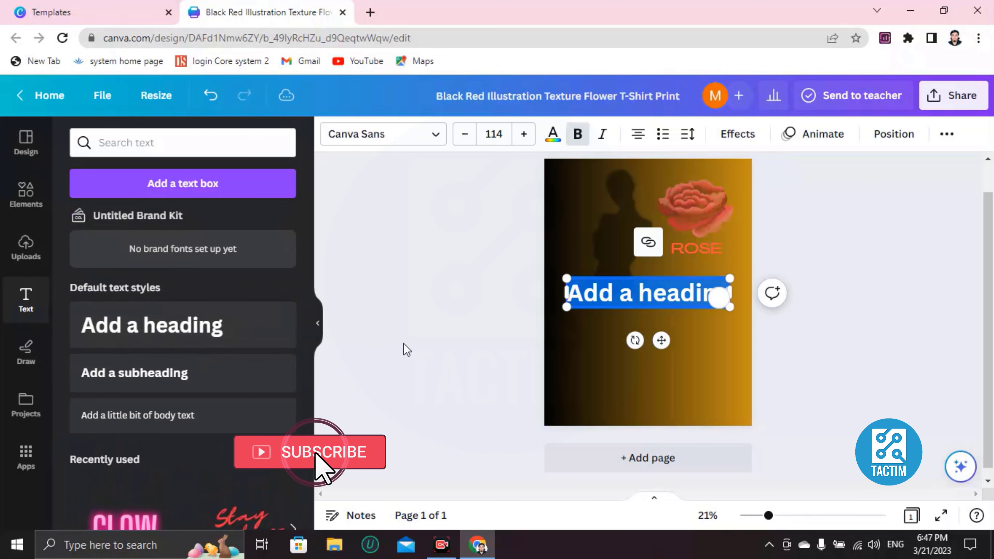
Replace the new heading's text with enedndien
{"action": "left_click", "coordinate": [639, 304]}
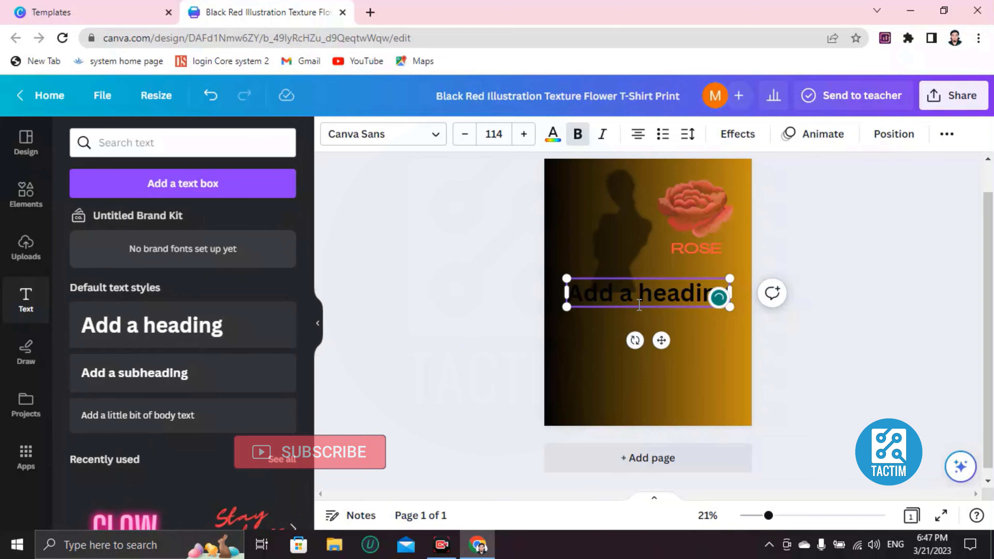
{"action": "key", "text": "BackSpace"}
{"action": "key", "text": "BackSpace"}
{"action": "key", "text": "BackSpace"}
{"action": "key", "text": "BackSpace"}
{"action": "key", "text": "BackSpace"}
{"action": "key", "text": "BackSpace"}
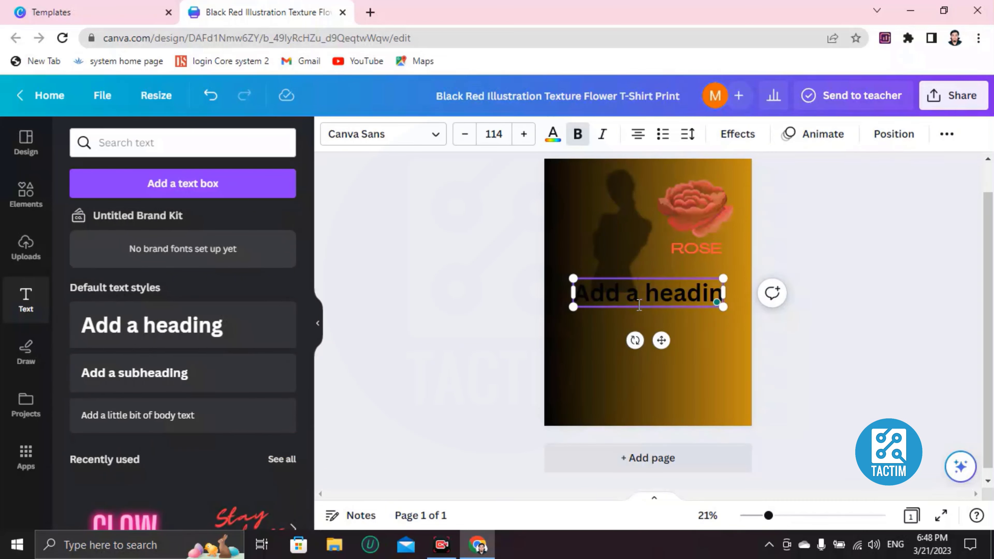
{"action": "key", "text": "BackSpace"}
{"action": "key", "text": "BackSpace"}
{"action": "key", "text": "BackSpace"}
{"action": "key", "text": "BackSpace"}
{"action": "key", "text": "BackSpace"}
{"action": "key", "text": "BackSpace"}
{"action": "key", "text": "BackSpace"}
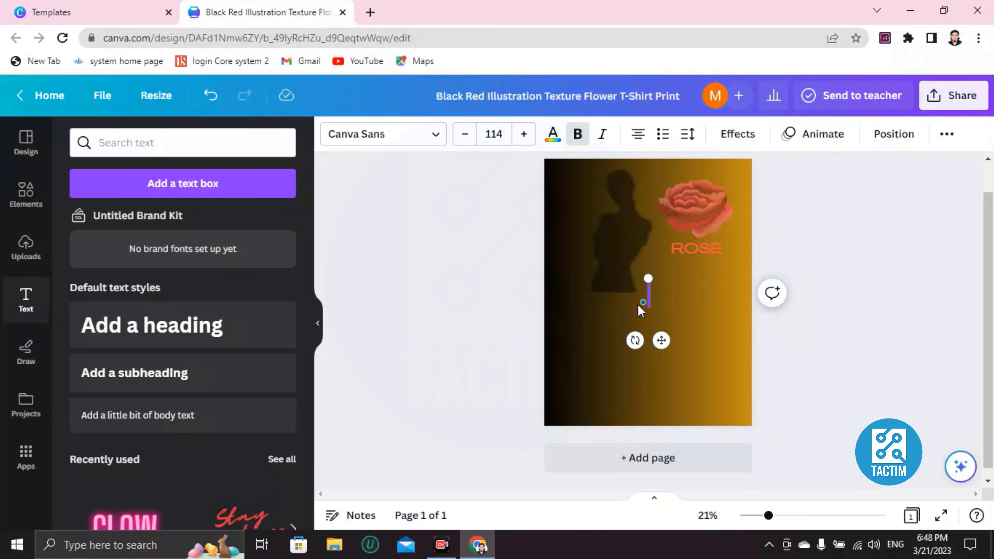
{"action": "type", "text": "enedndien"}
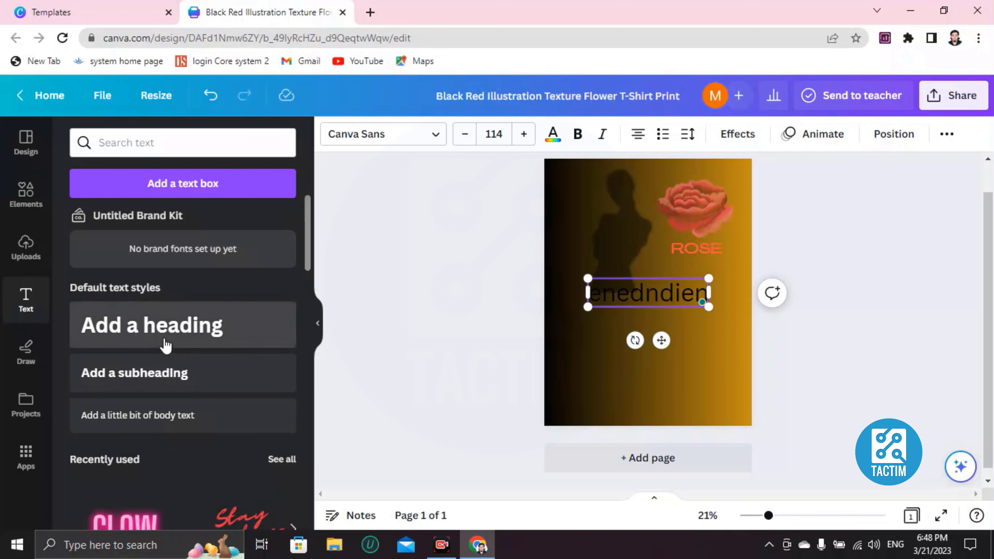
Add the GLOW neon text style and shrink it below the enedndien heading
{"action": "scroll", "coordinate": [157, 360], "scroll_direction": "down", "scroll_amount": 5}
{"action": "scroll", "coordinate": [259, 356], "scroll_direction": "down", "scroll_amount": 5}
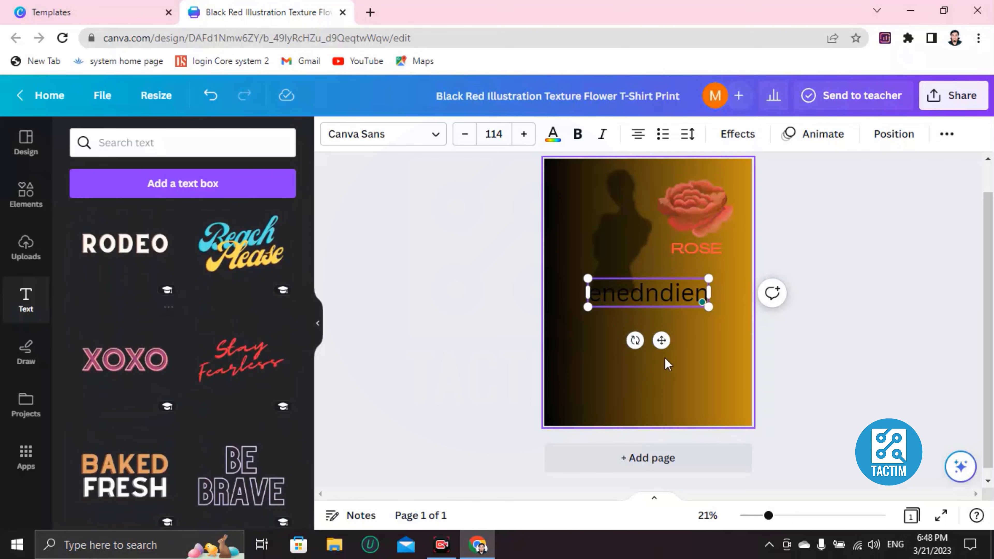
{"action": "left_click", "coordinate": [626, 345]}
{"action": "scroll", "coordinate": [143, 290], "scroll_direction": "up", "scroll_amount": 3}
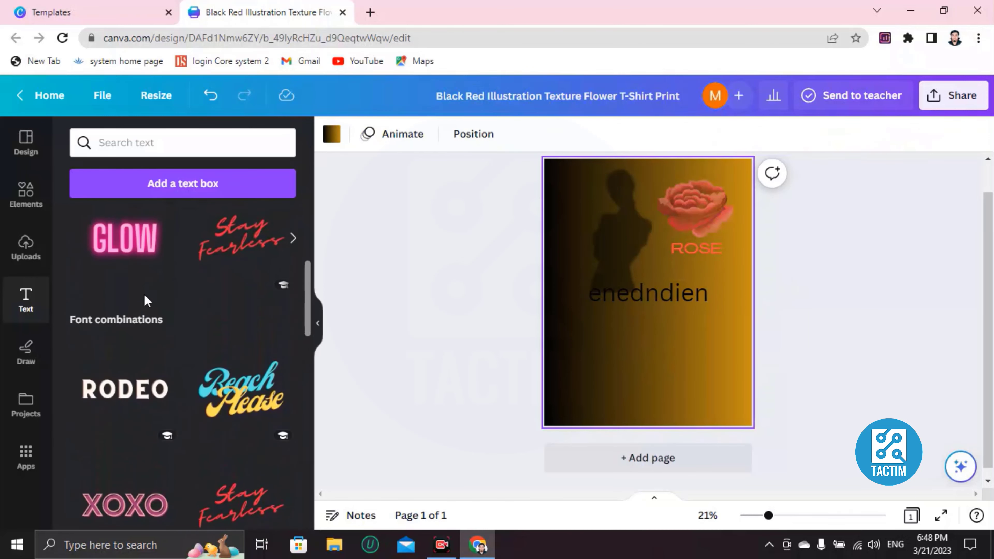
{"action": "left_click", "coordinate": [131, 247]}
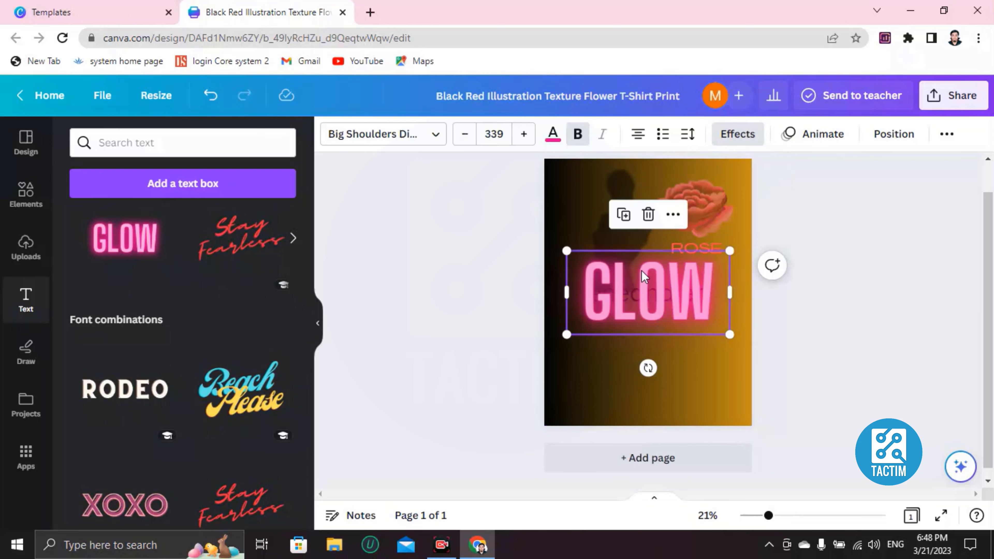
{"action": "left_click_drag", "start_coordinate": [566, 251], "coordinate": [637, 324]}
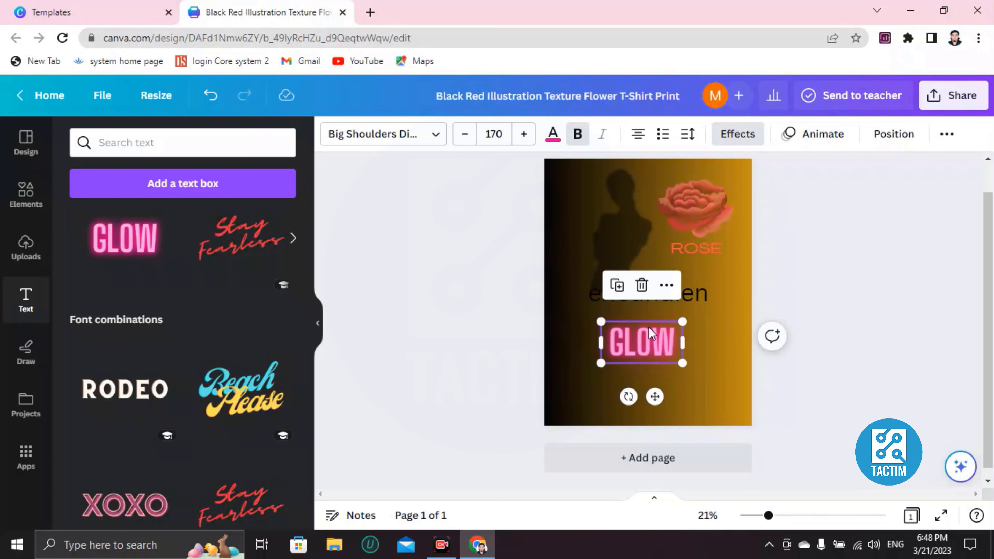
{"action": "scroll", "coordinate": [305, 358], "scroll_direction": "down", "scroll_amount": 4}
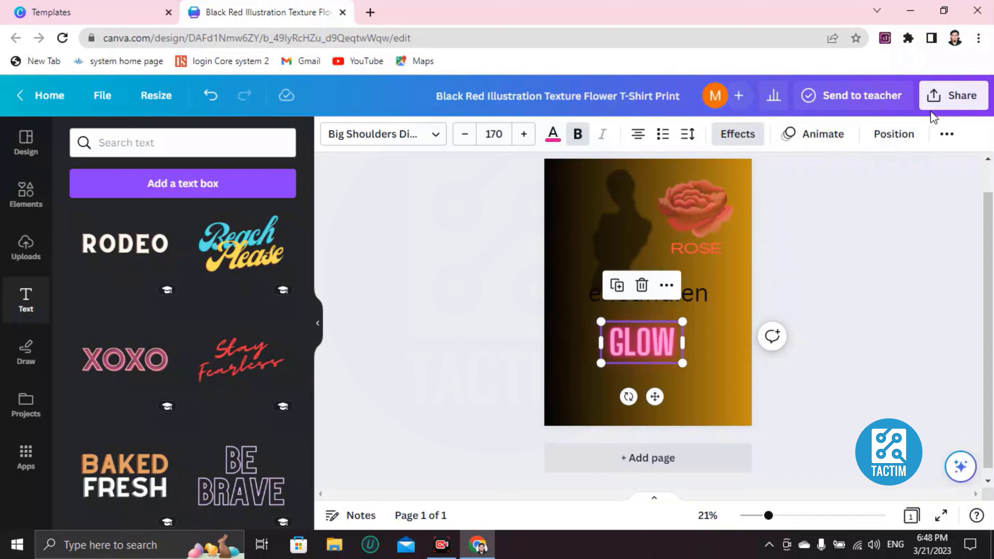
Open the design's sharing options and enter a collaborator's name in the people with access field
{"action": "left_click", "coordinate": [955, 98]}
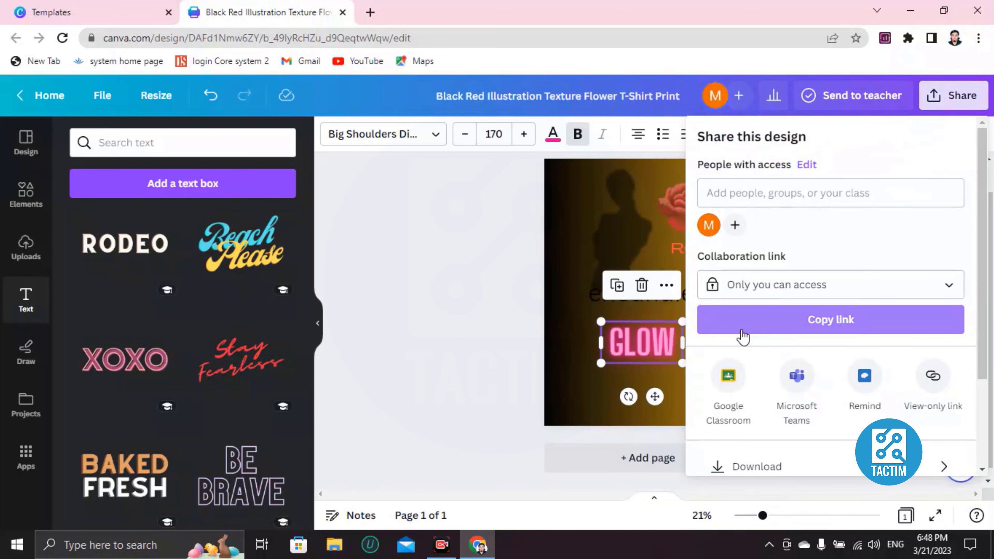
{"action": "scroll", "coordinate": [742, 338], "scroll_direction": "down", "scroll_amount": 3}
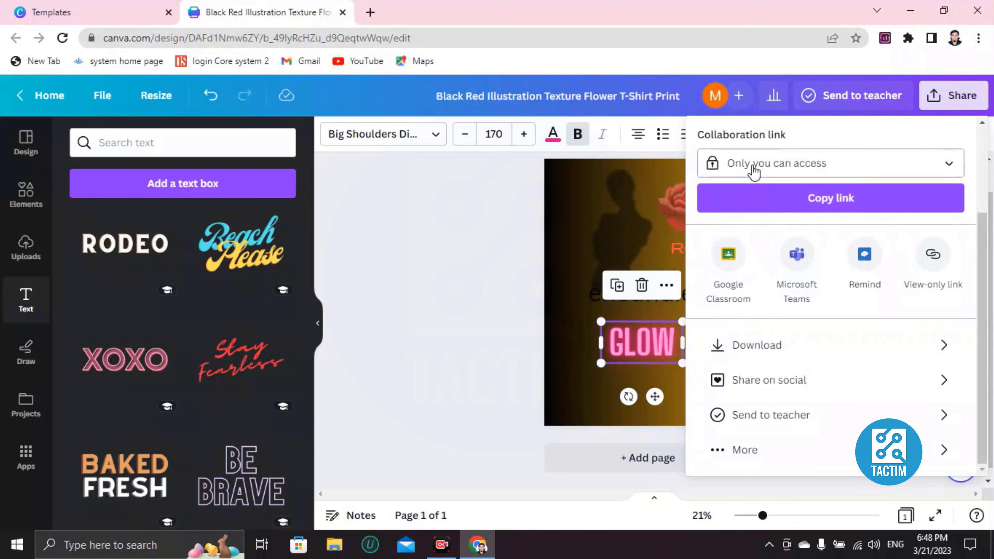
{"action": "scroll", "coordinate": [766, 191], "scroll_direction": "up", "scroll_amount": 3}
{"action": "left_click", "coordinate": [768, 194]}
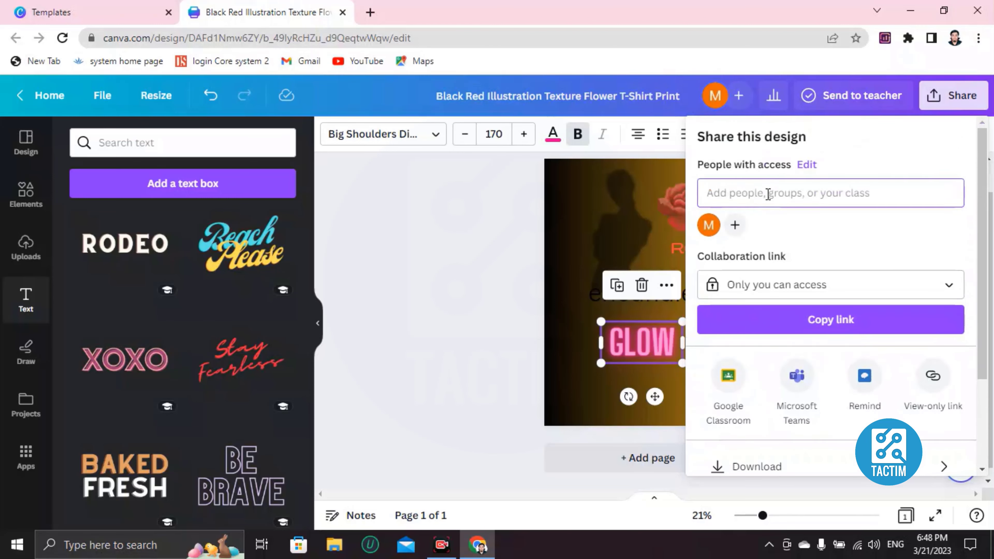
{"action": "type", "text": "irmanh"}
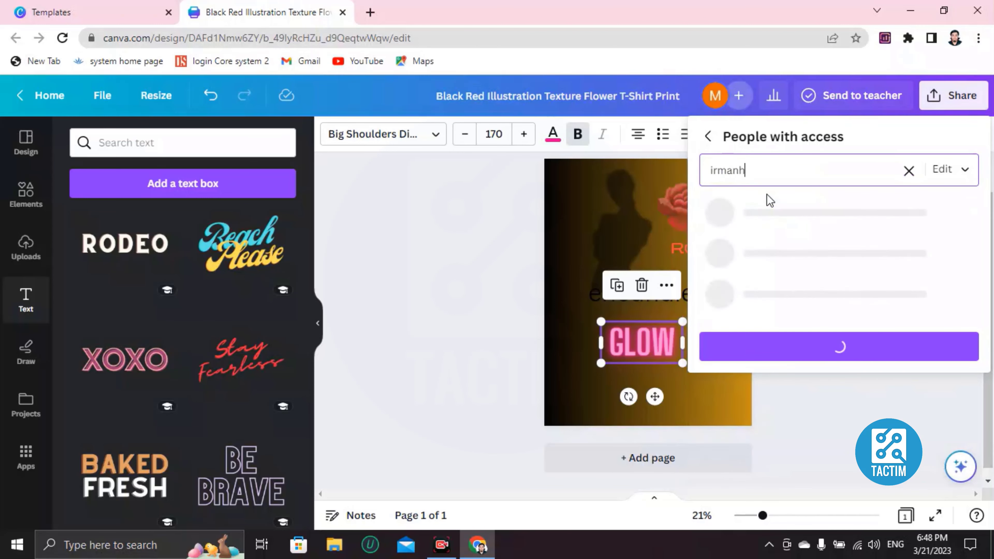
{"action": "type", "text": "akdiwdiond"}
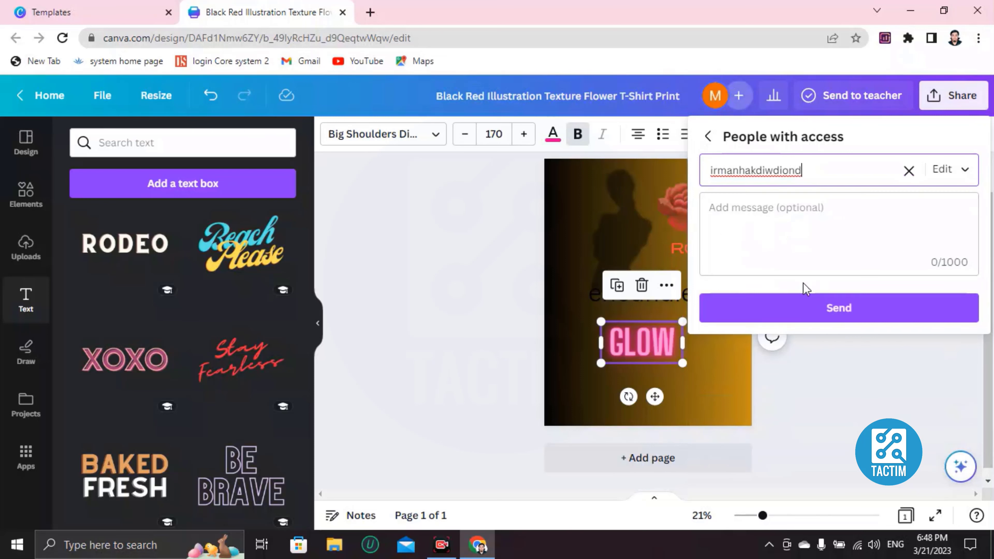